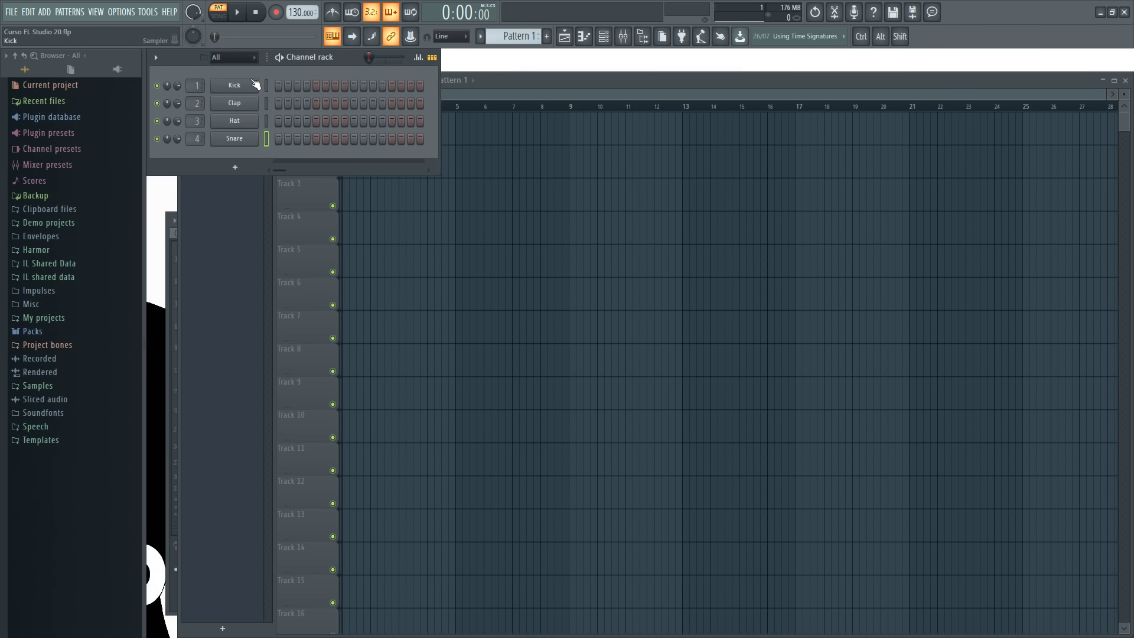
- View the Snare channel's piano roll and close it, then bring the Playlist forward for a closer look at its bars
left_click(585, 37)
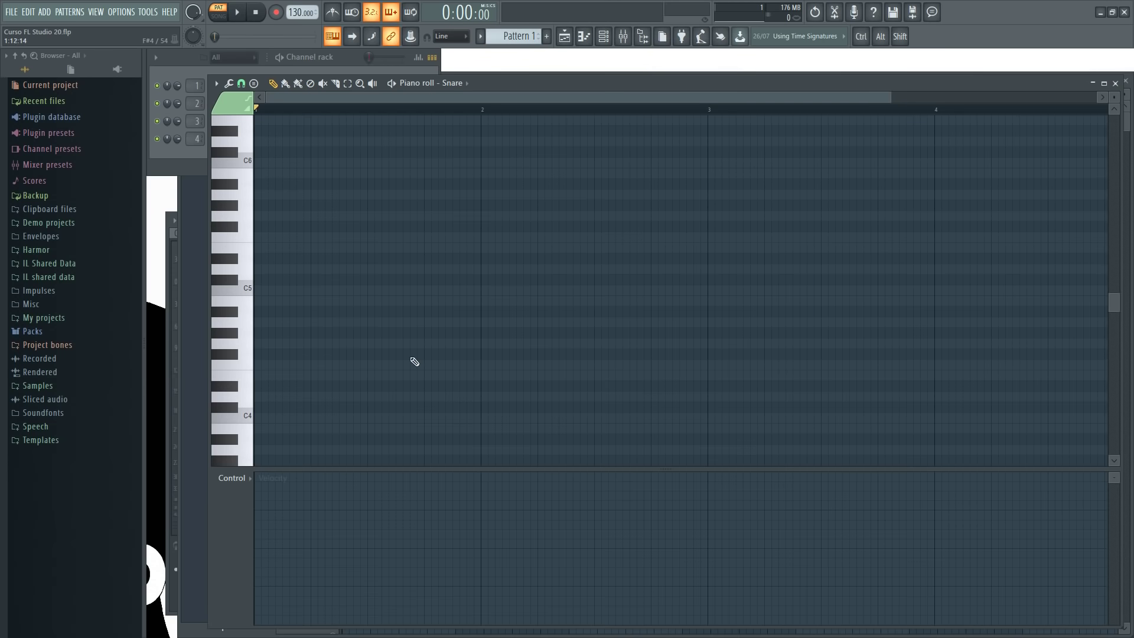
left_click(1118, 86)
left_click(568, 80)
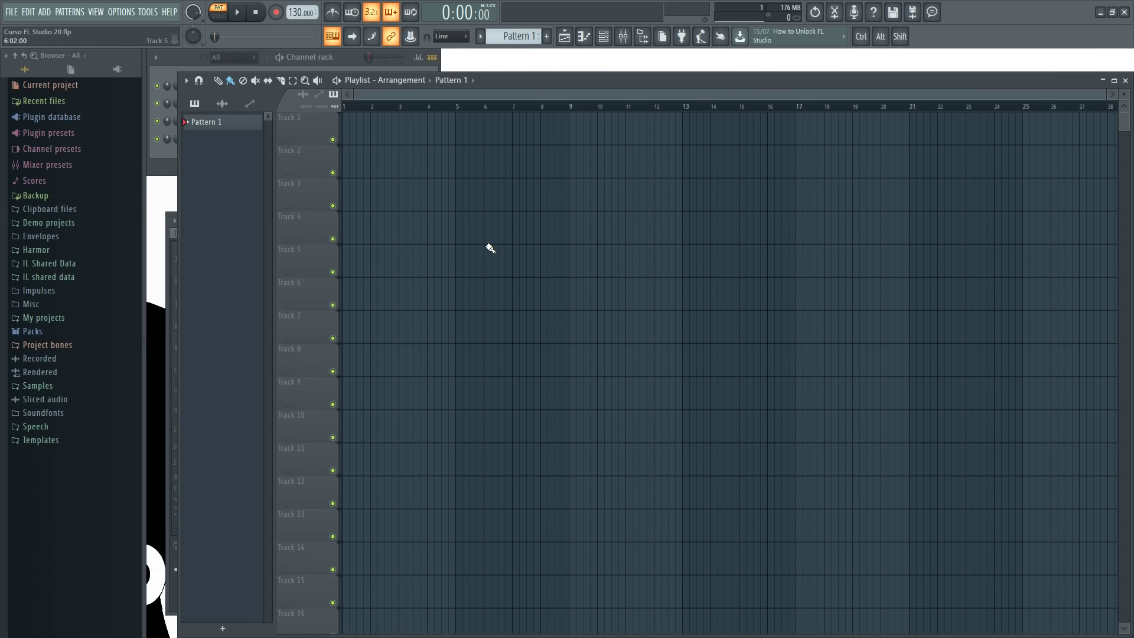
scroll(487, 247, "up", 2)
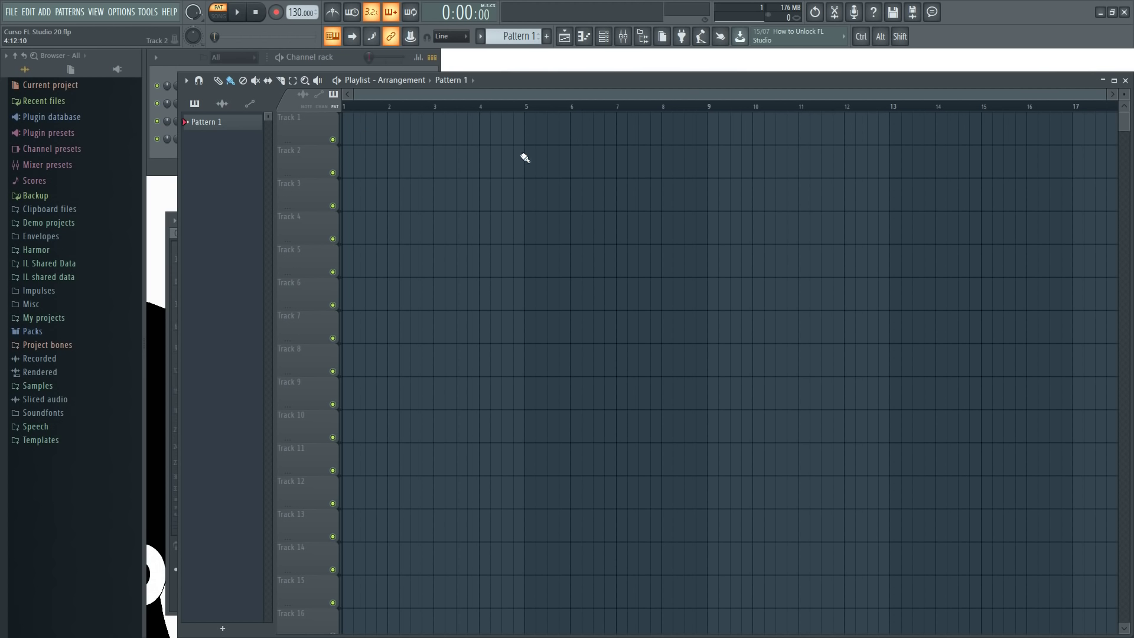
- Look over the mixer with insert track 7 selected, then close it and return to the channel rack
left_click(624, 38)
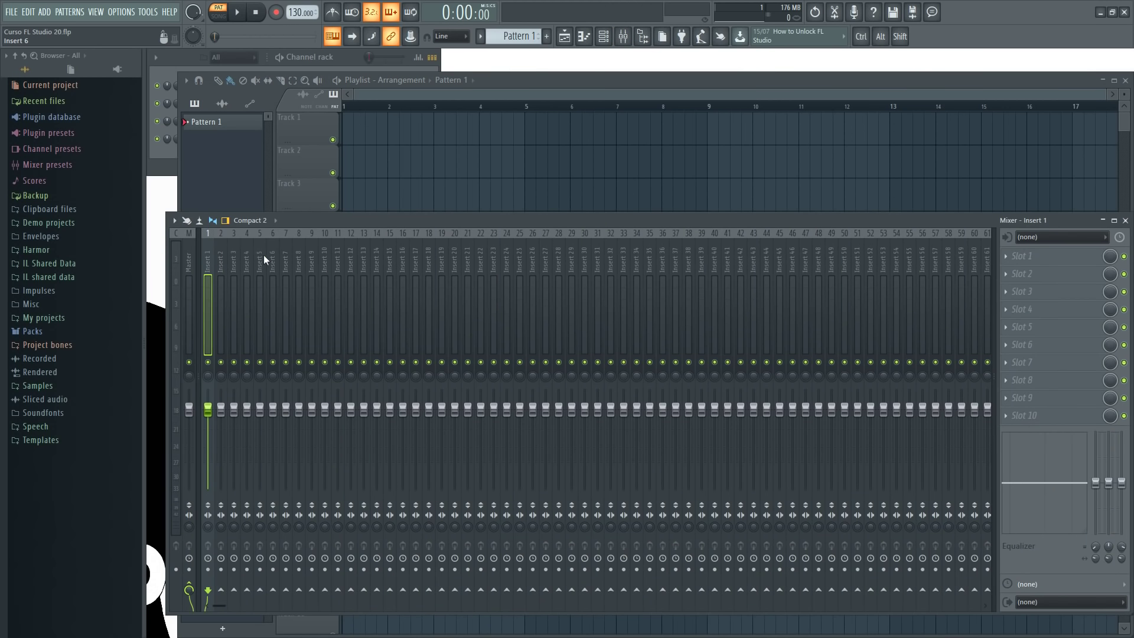
left_click_drag(227, 254, 288, 247)
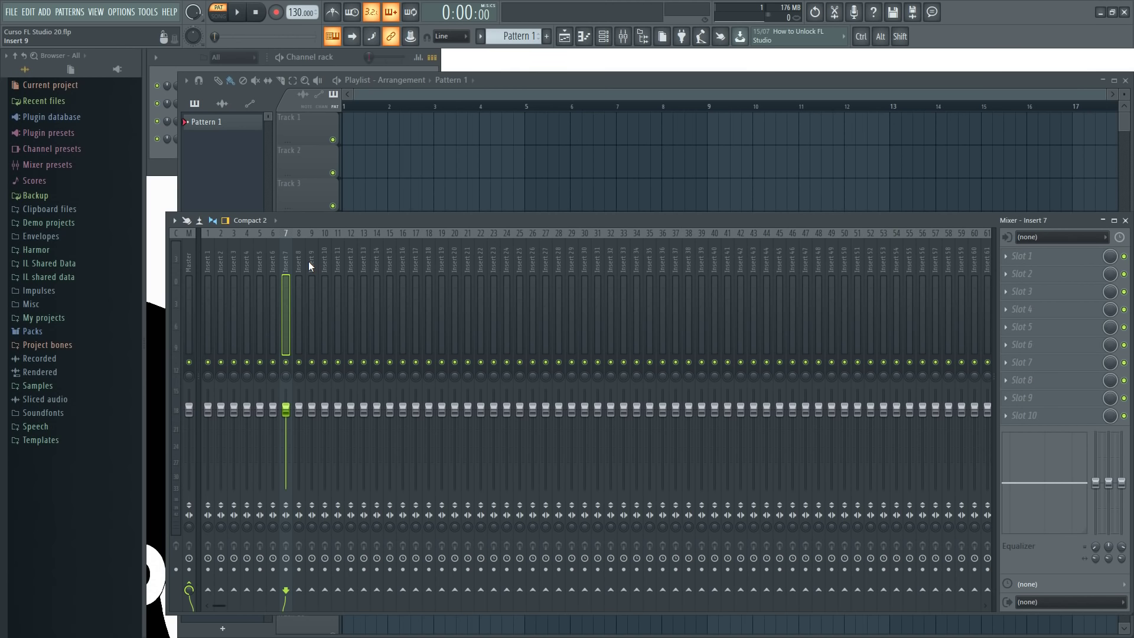
left_click(1125, 221)
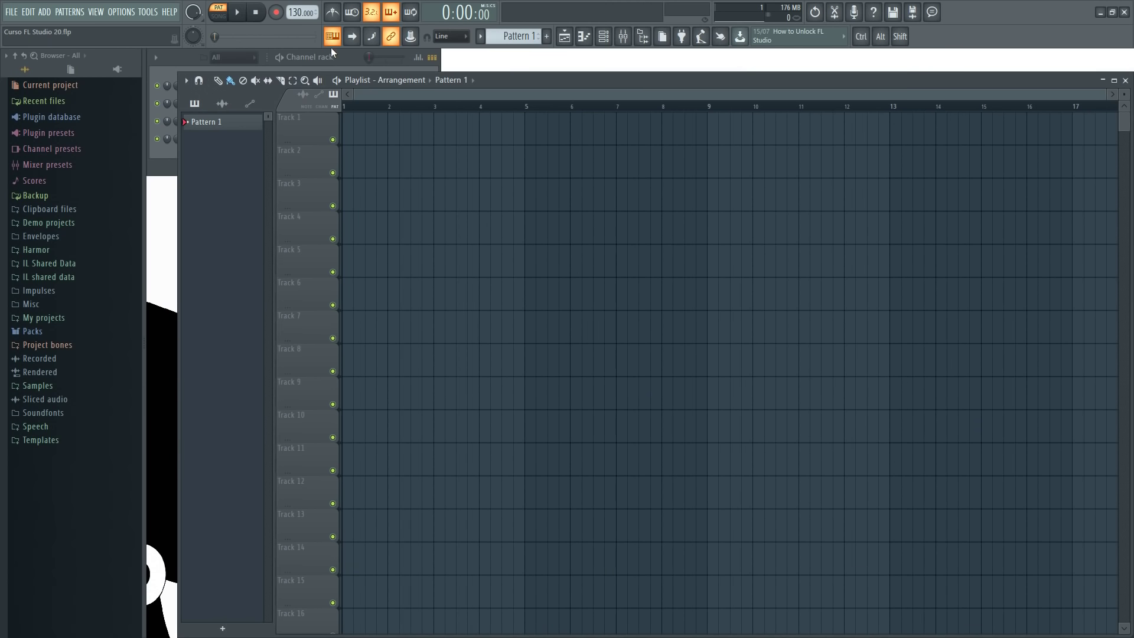
left_click(347, 58)
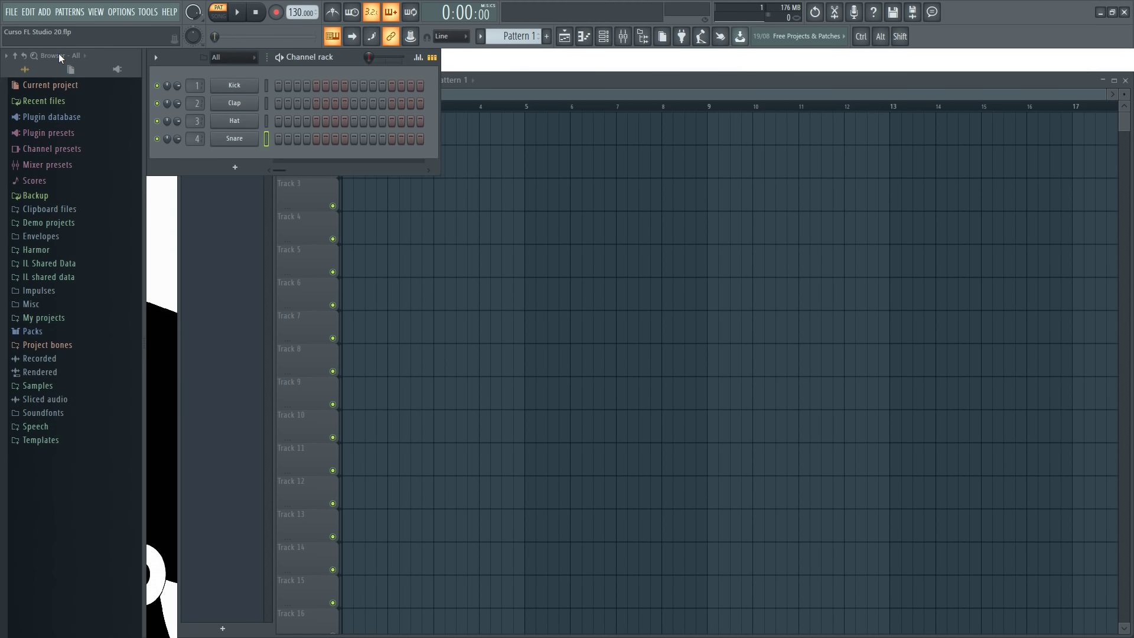
- Expand the Packs folder in the browser down to the Drums > Kicks samples
left_click(45, 331)
left_click(46, 332)
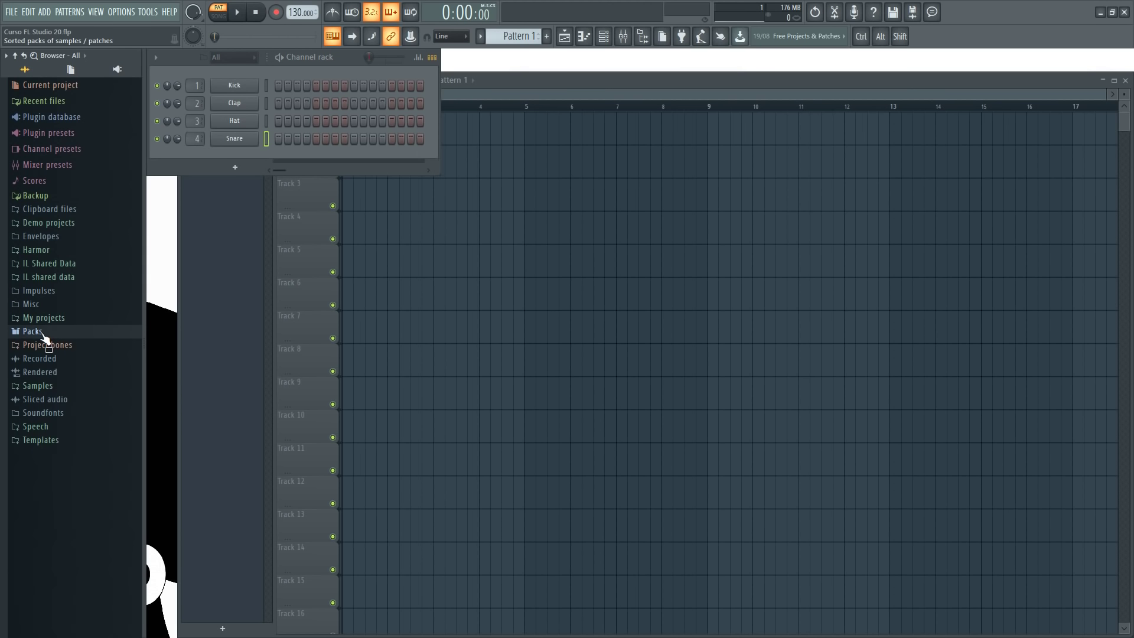
left_click(44, 332)
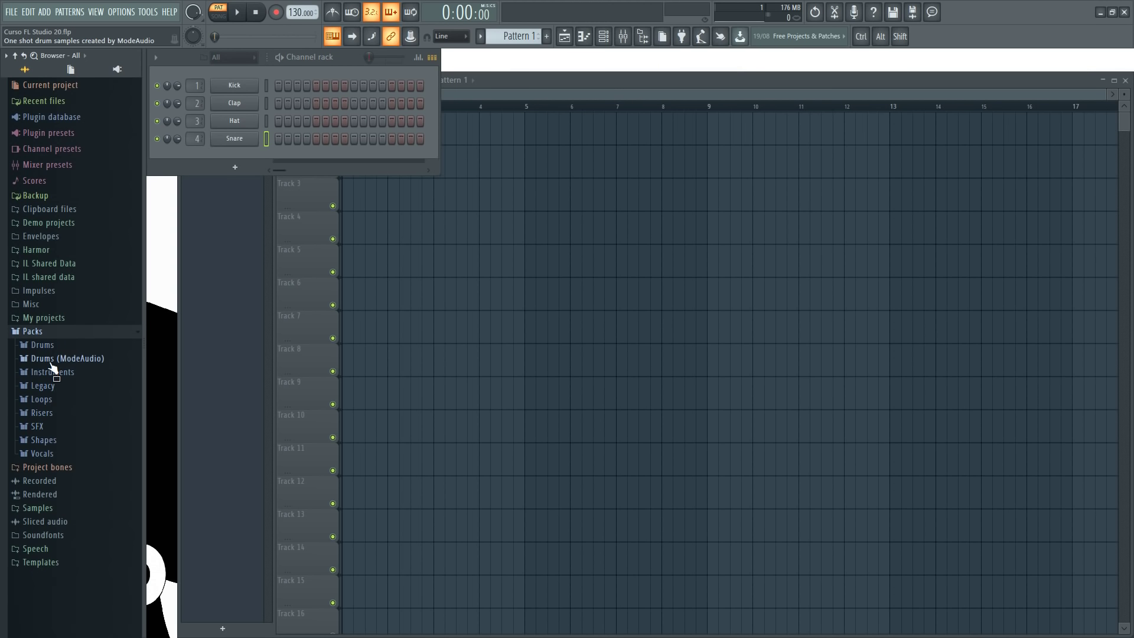
left_click(48, 346)
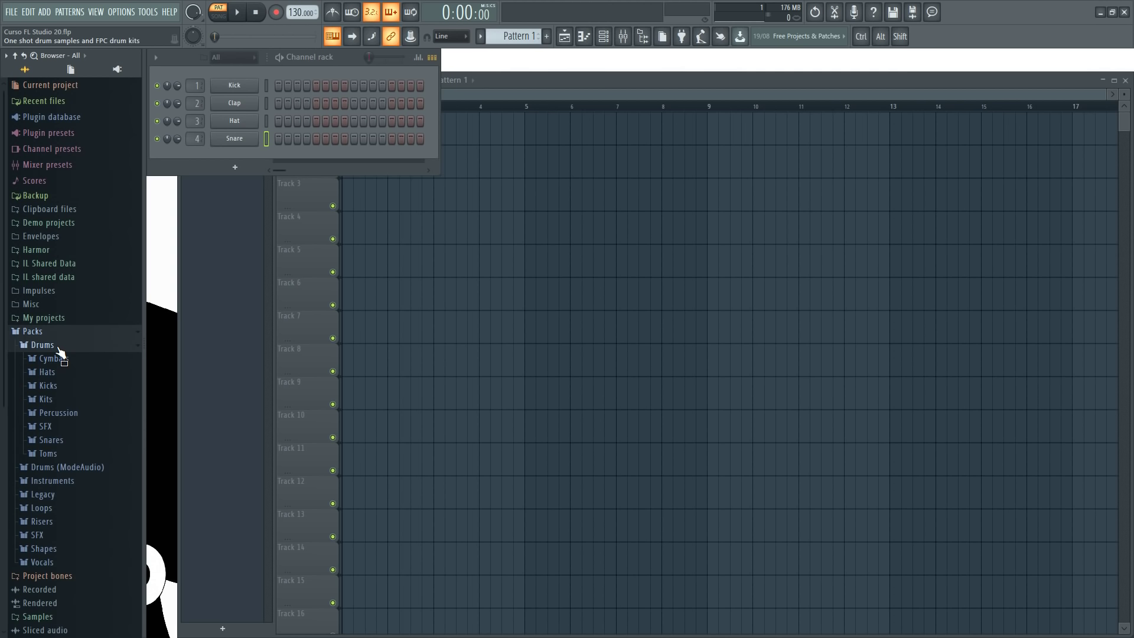
left_click(65, 386)
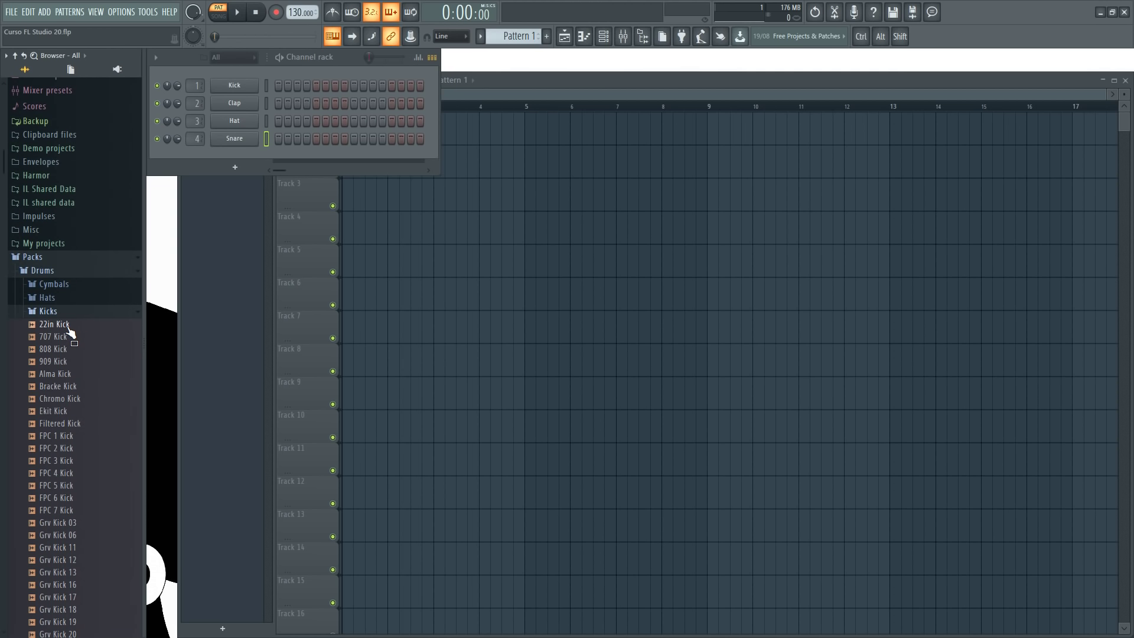
- Audition various samples throughout the Kicks folder to compare their sounds
left_click(69, 337)
left_click(65, 362)
left_click(64, 387)
left_click(54, 414)
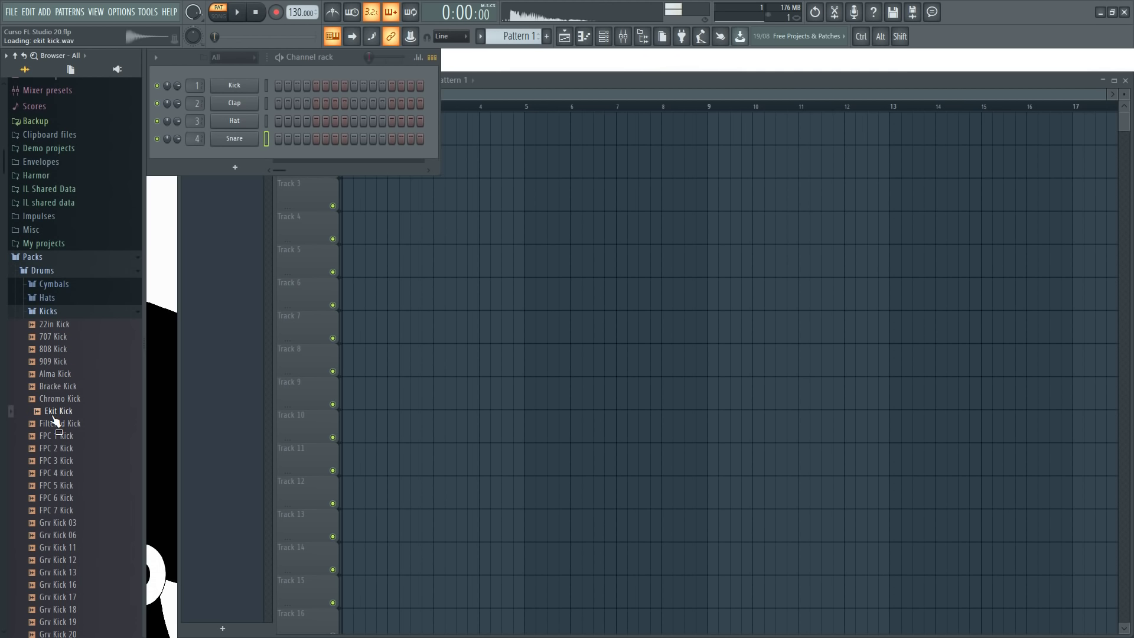
left_click(63, 437)
scroll(63, 437, "down", 2)
left_click(51, 387)
scroll(51, 386, "down", 4)
left_click(56, 337)
left_click(60, 363)
left_click(62, 412)
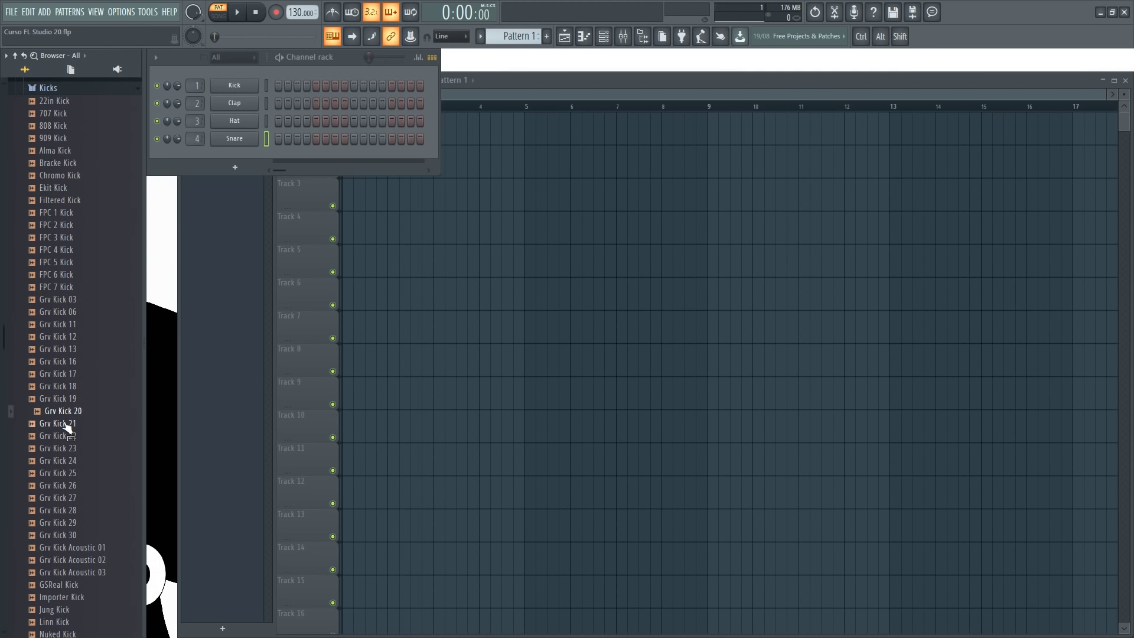
left_click(78, 461)
scroll(81, 463, "down", 2)
left_click(76, 439)
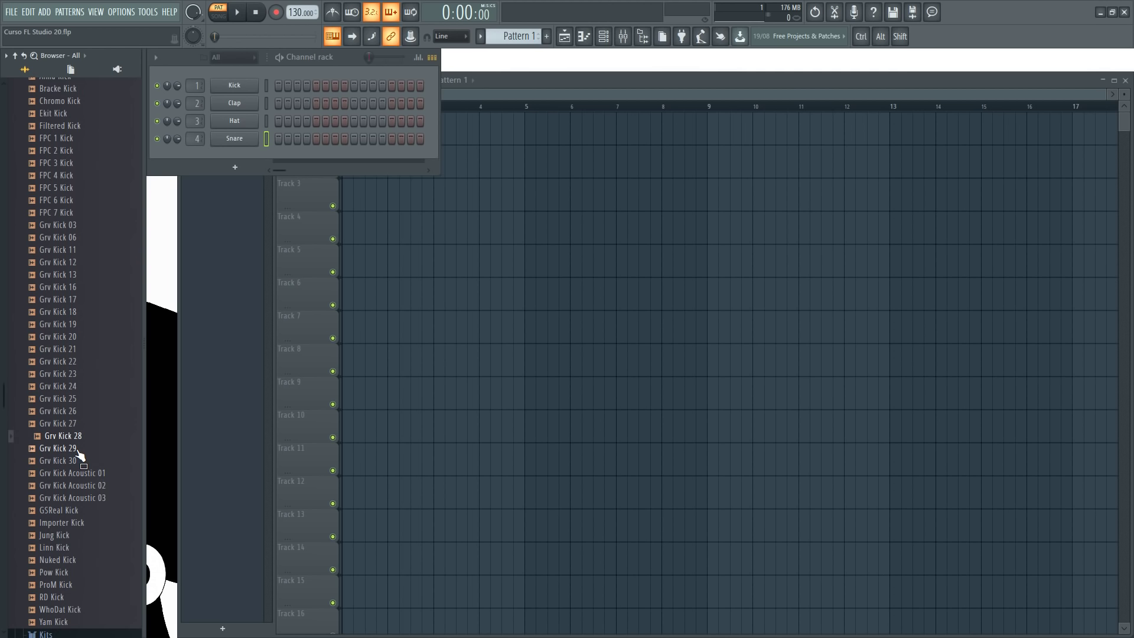
scroll(80, 458, "up", 2)
left_click(69, 302)
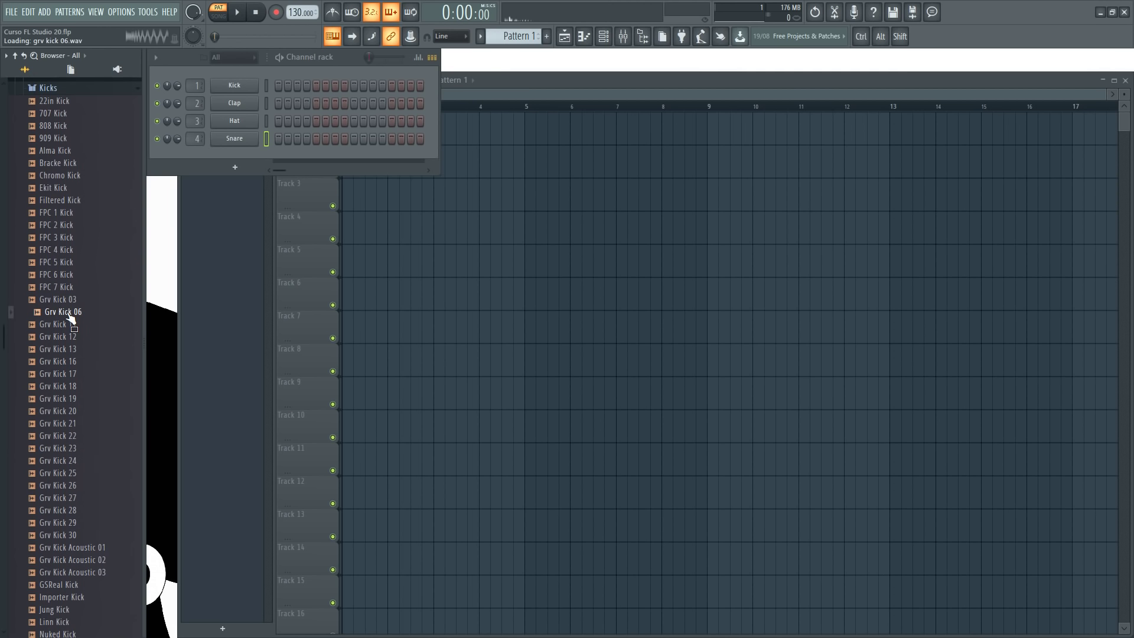
- Add Grv Kick 16 as a new channel above Kick and also load it in place of the Kick channel's sample
left_click(71, 361)
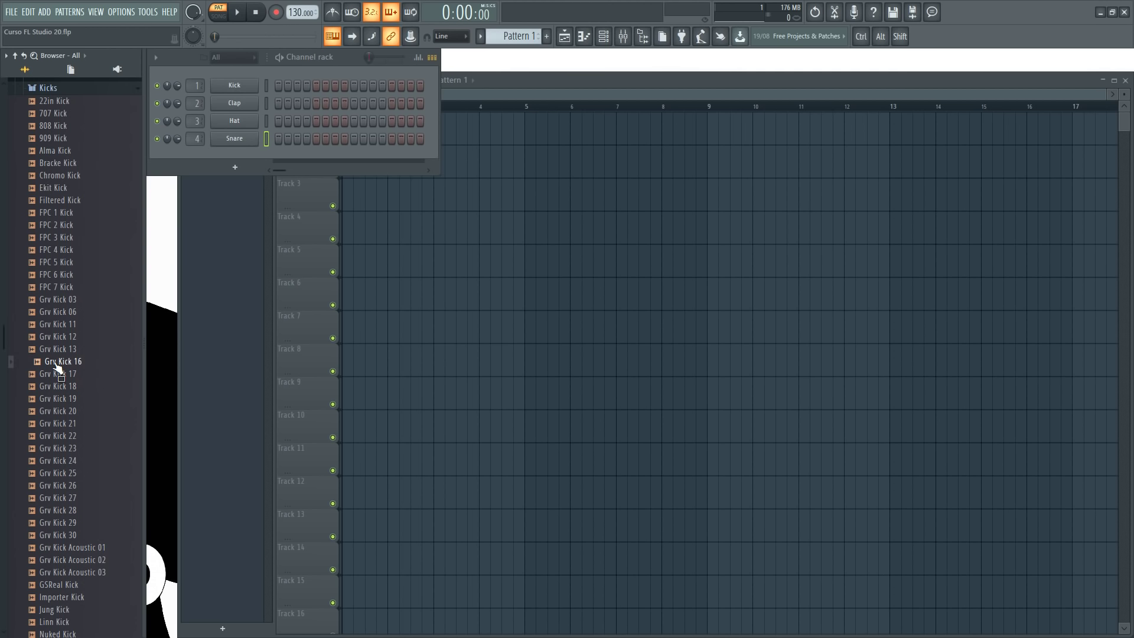
left_click_drag(58, 367, 238, 69)
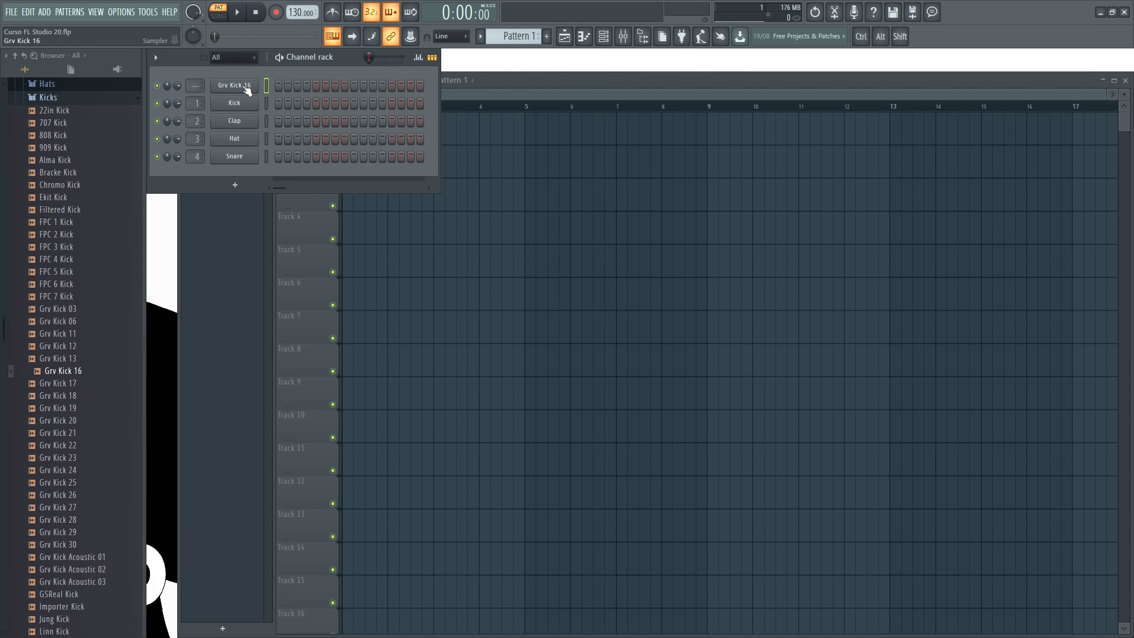
left_click(247, 89)
left_click(247, 89)
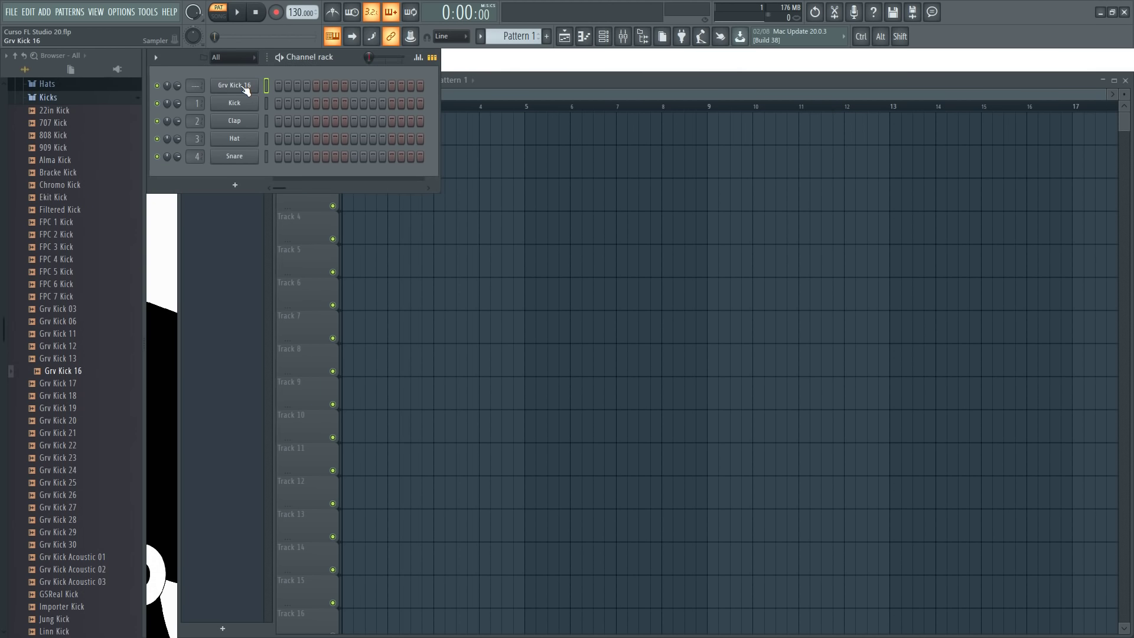
left_click_drag(79, 373, 241, 102)
- Audition a few more Grv kicks and open Grv Kick 20 in a new channel
left_click(88, 460)
left_click(76, 508)
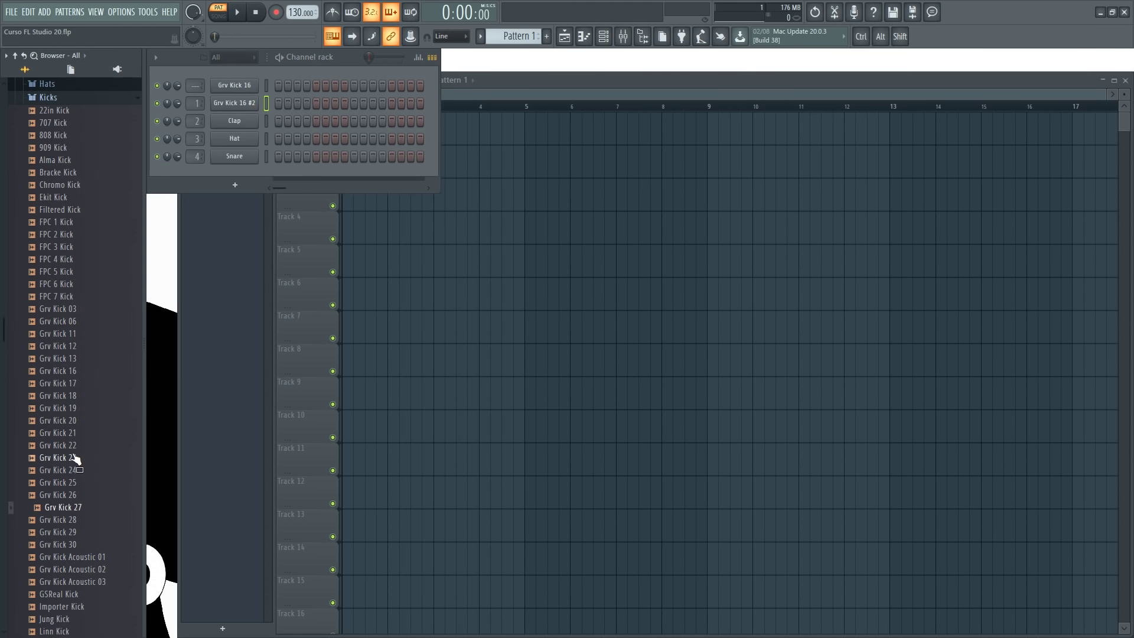
left_click(67, 423)
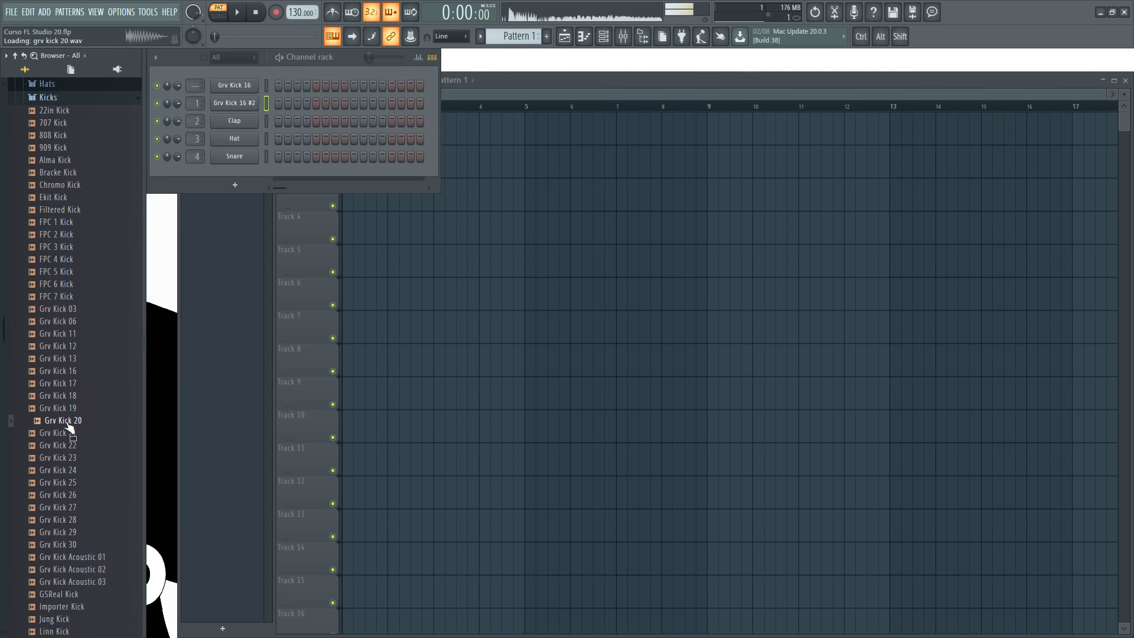
right_click(66, 421)
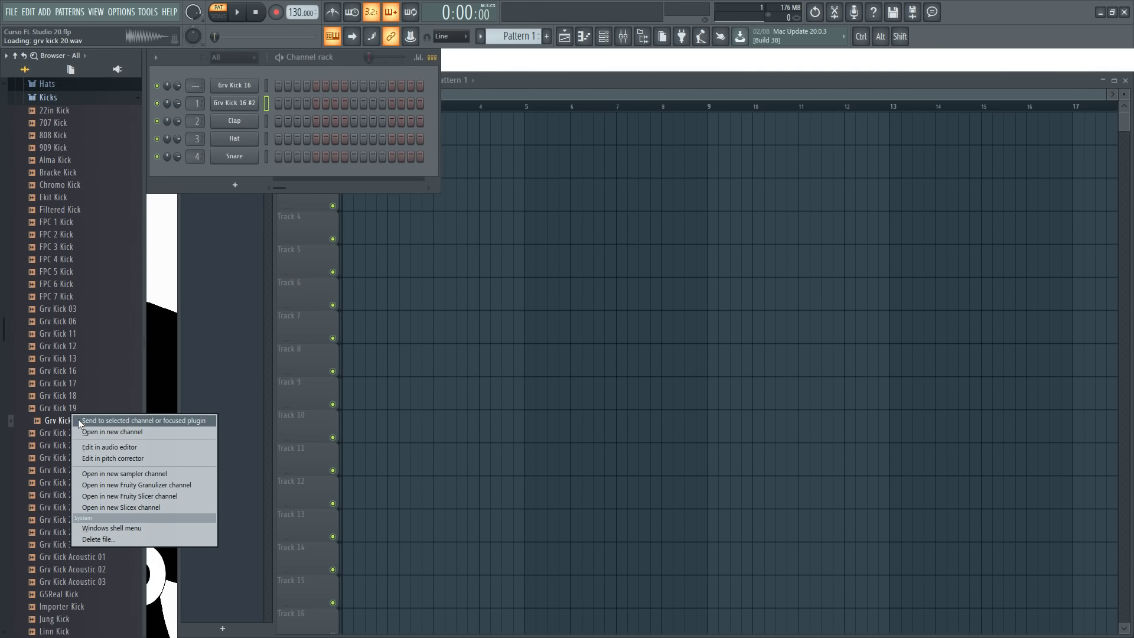
left_click(146, 432)
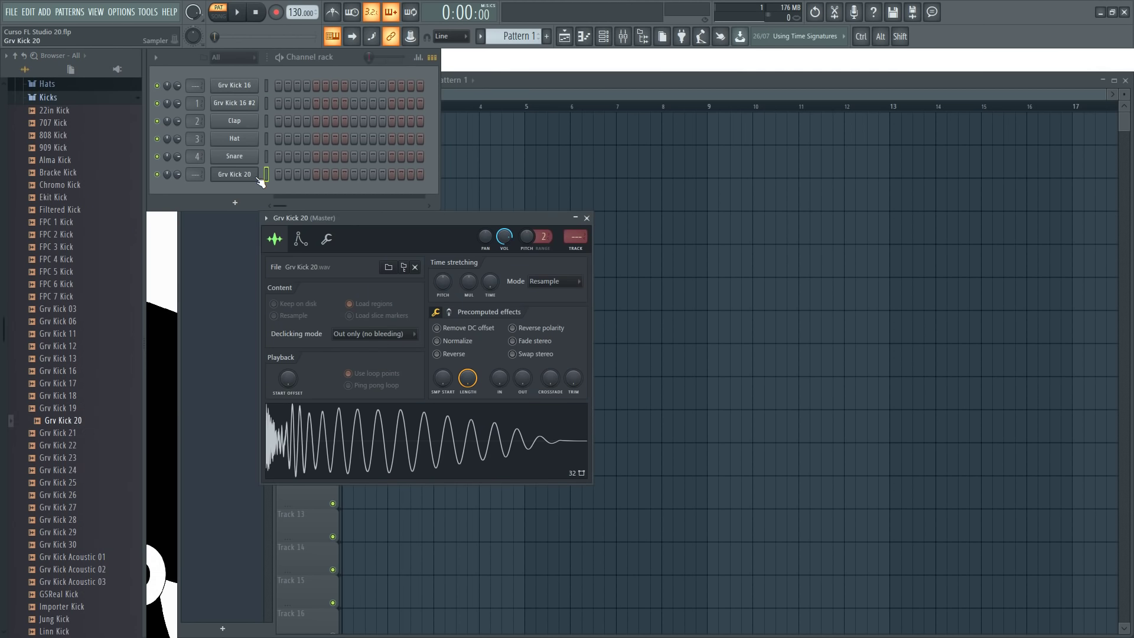
- Replace the sample in the selected Grv Kick 20 channel with Grv Kick 21
right_click(64, 421)
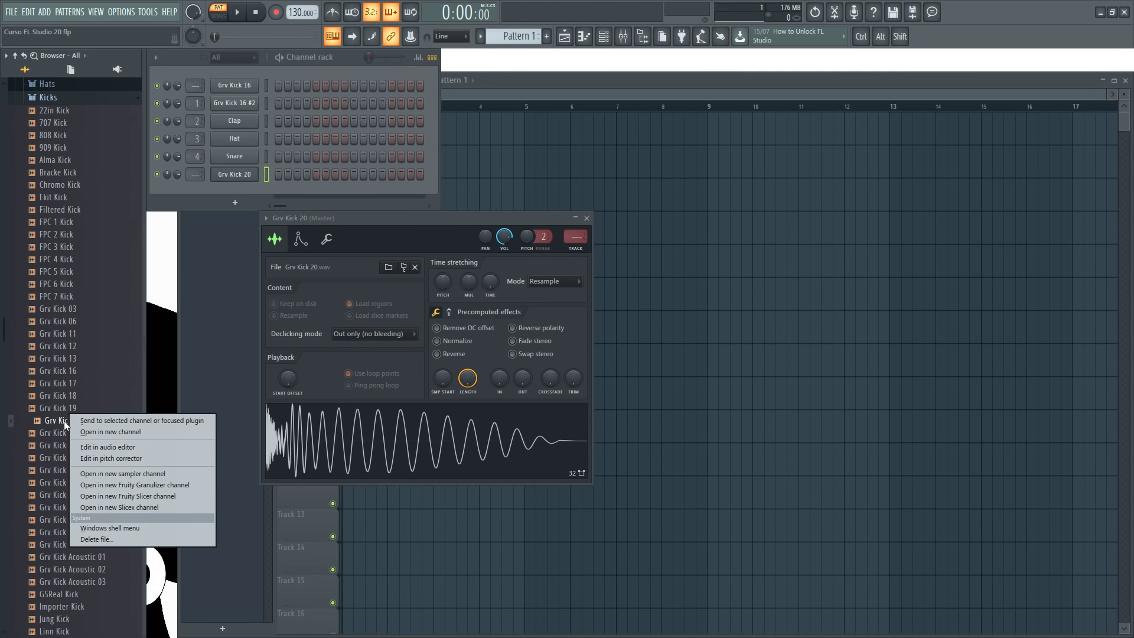
left_click(206, 188)
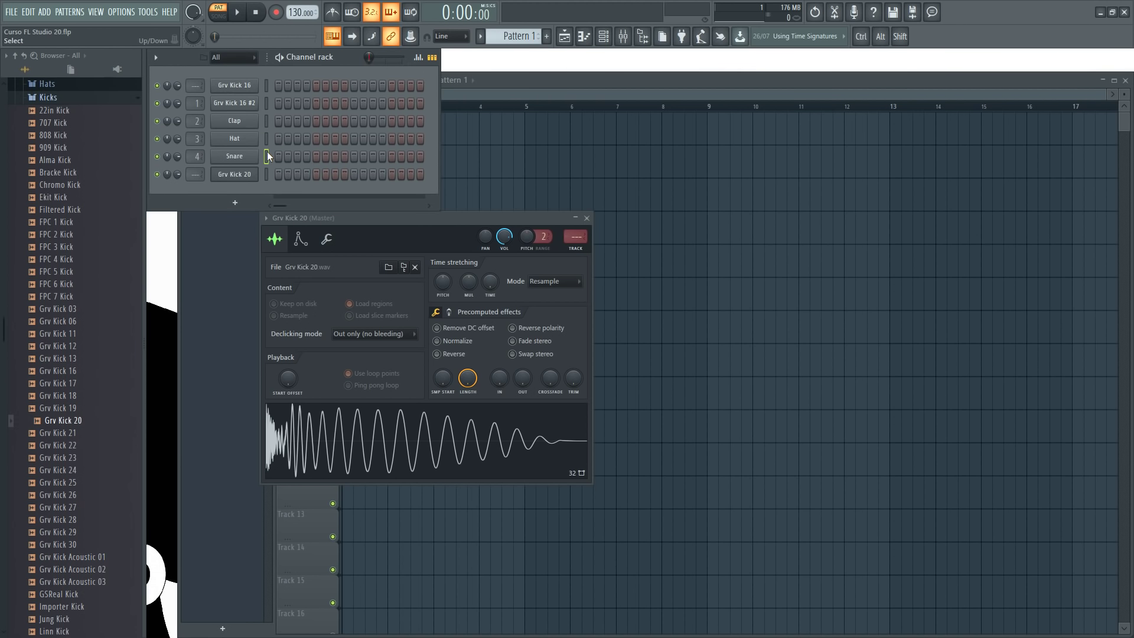
left_click(266, 175)
left_click(77, 434)
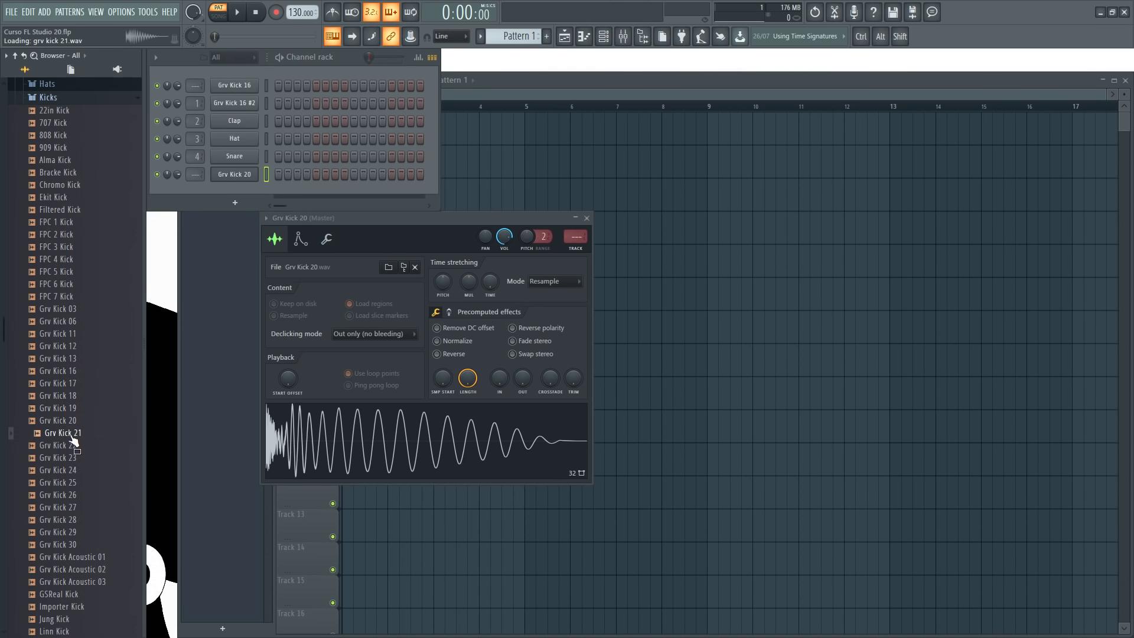
right_click(62, 434)
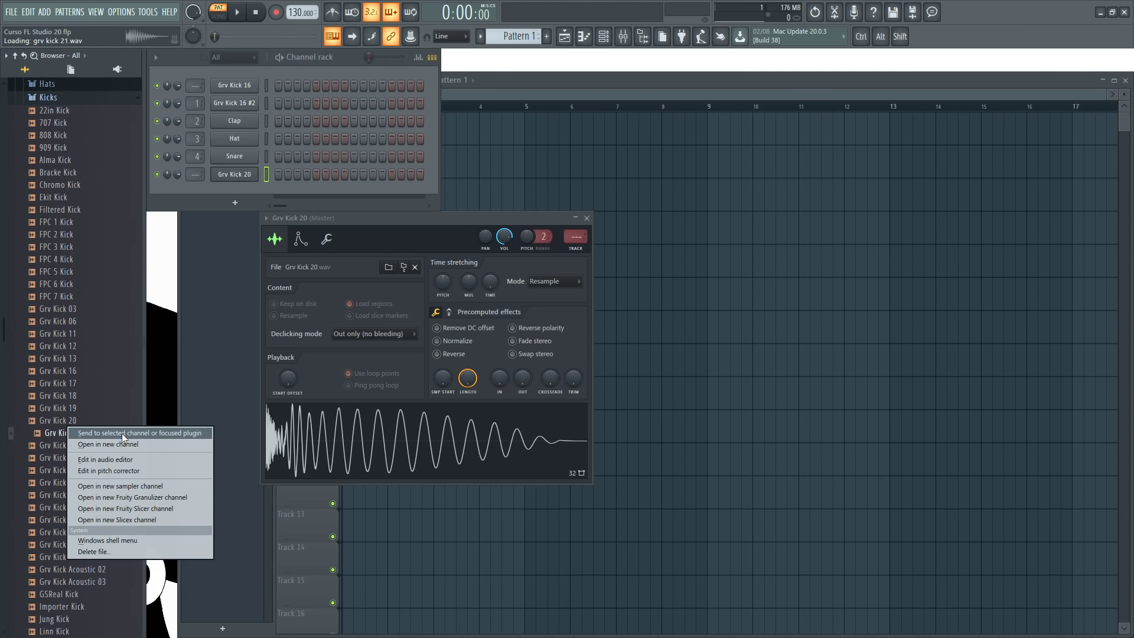
left_click(153, 435)
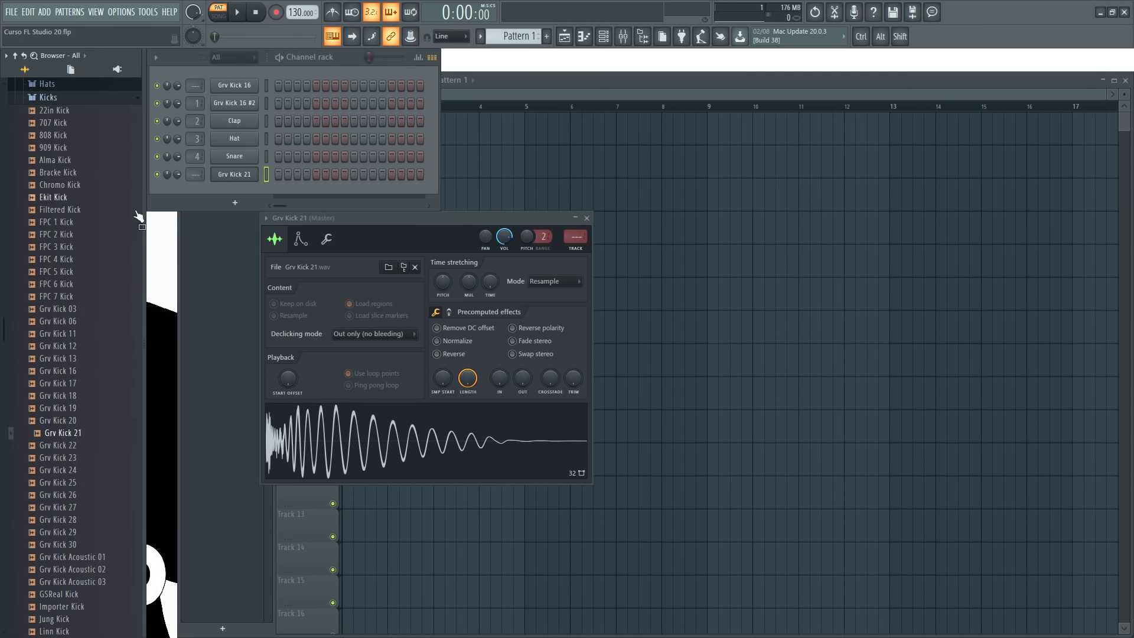
- Collapse the Kicks folder and expand the Hats folder in the Drums pack
scroll(68, 257, "down", 4)
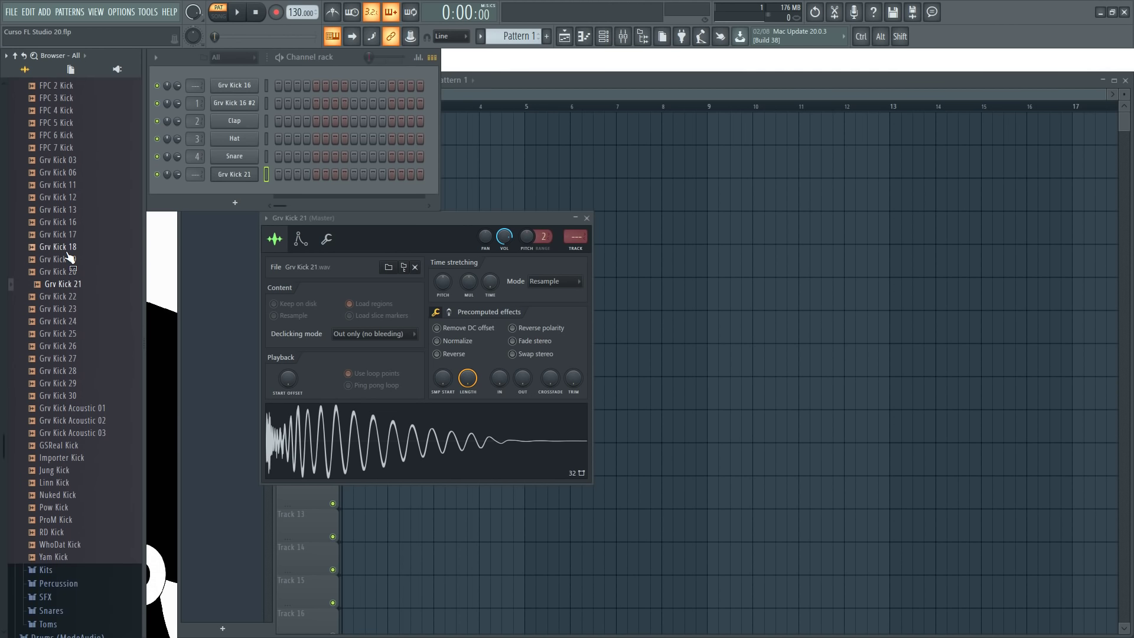
scroll(75, 392, "up", 8)
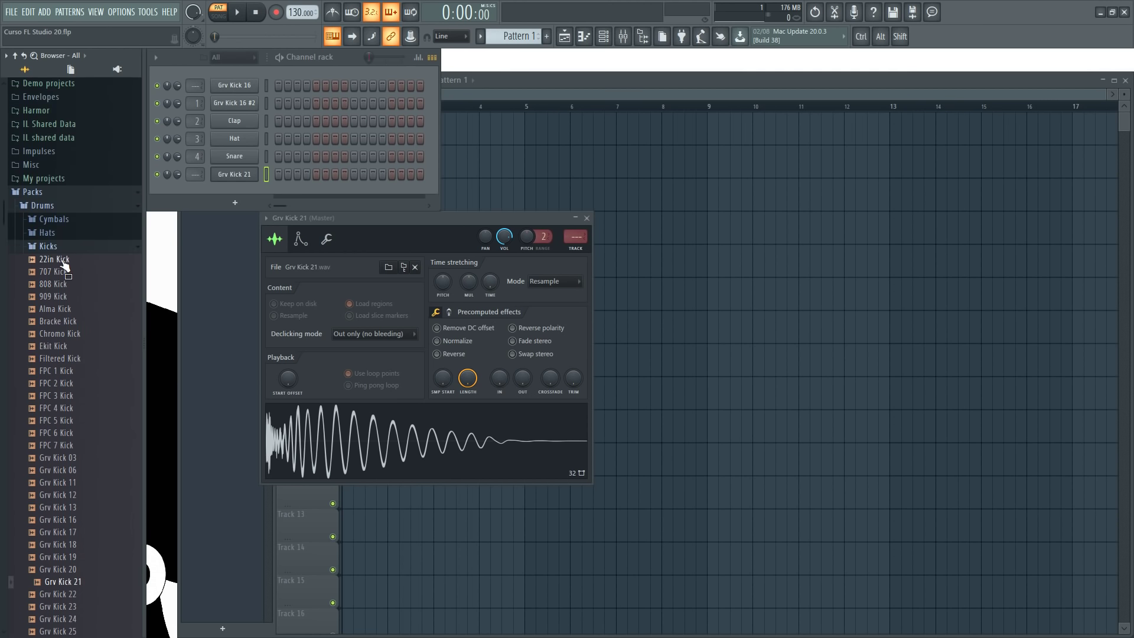
left_click(81, 336)
left_click(56, 247)
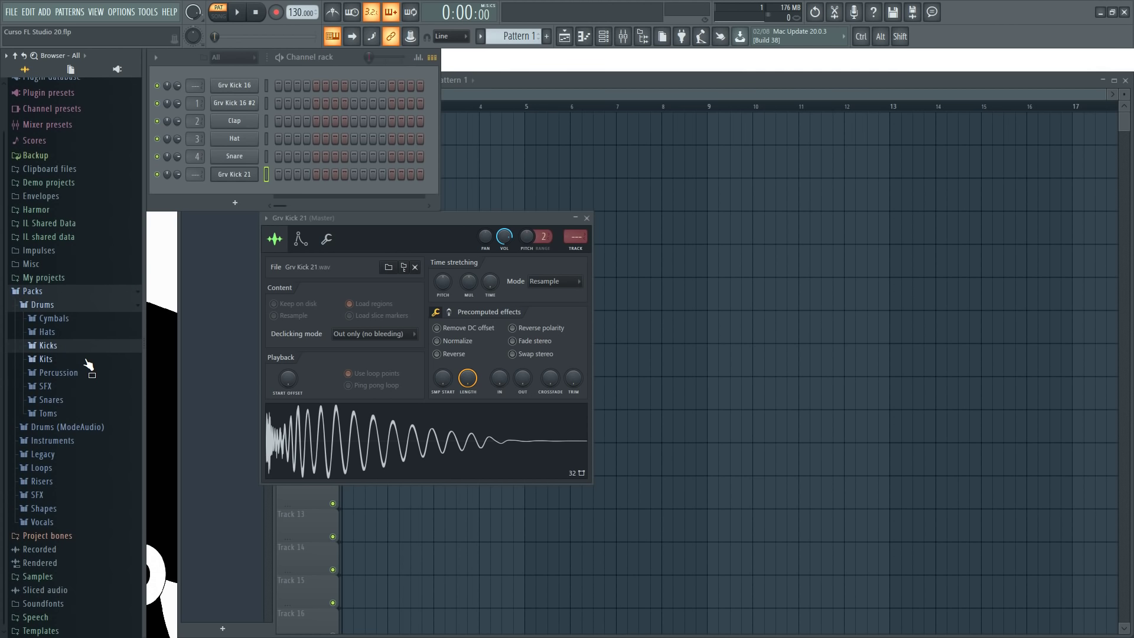
left_click(64, 332)
- Add 808 CH, AMX OH, Chromo CH 2, Ekit 5 Hat and Jung Hat 1 as new channels at the end of the channel rack
left_click_drag(65, 371, 227, 201)
left_click_drag(84, 465, 238, 207)
left_click_drag(62, 527, 229, 239)
scroll(76, 531, "down", 6)
left_click_drag(74, 429, 232, 240)
scroll(89, 355, "down", 8)
left_click(78, 423)
left_click_drag(79, 423, 242, 266)
scroll(77, 383, "down", 5)
scroll(73, 371, "up", 20)
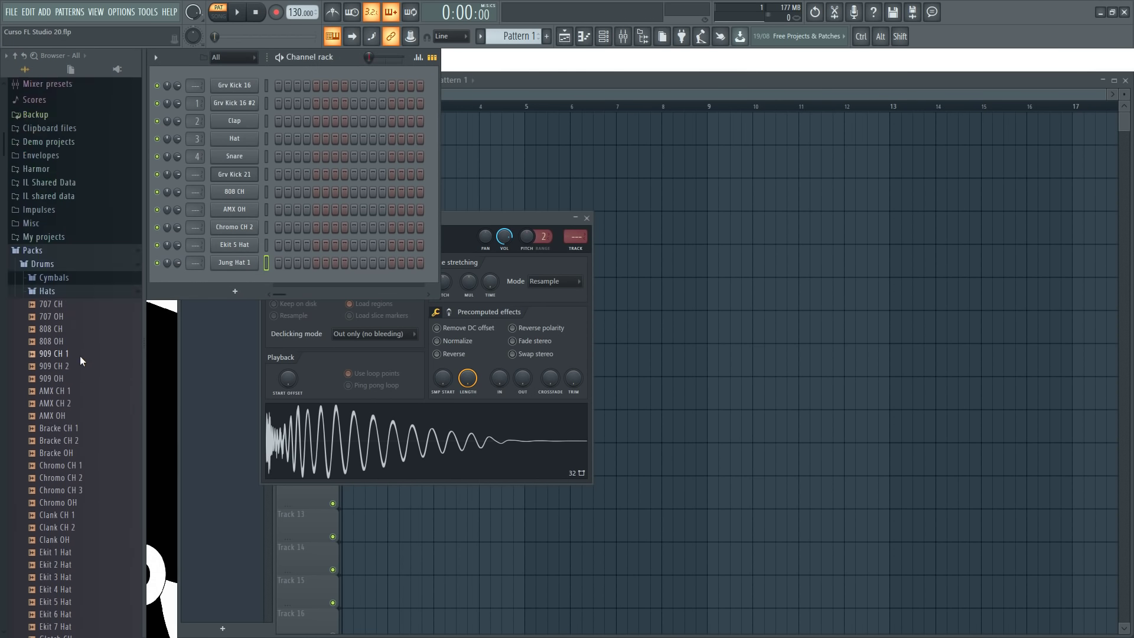
- Add Grv Snareclap 03 from the Snares folder as a new channel below Jung Hat 1
left_click(59, 295)
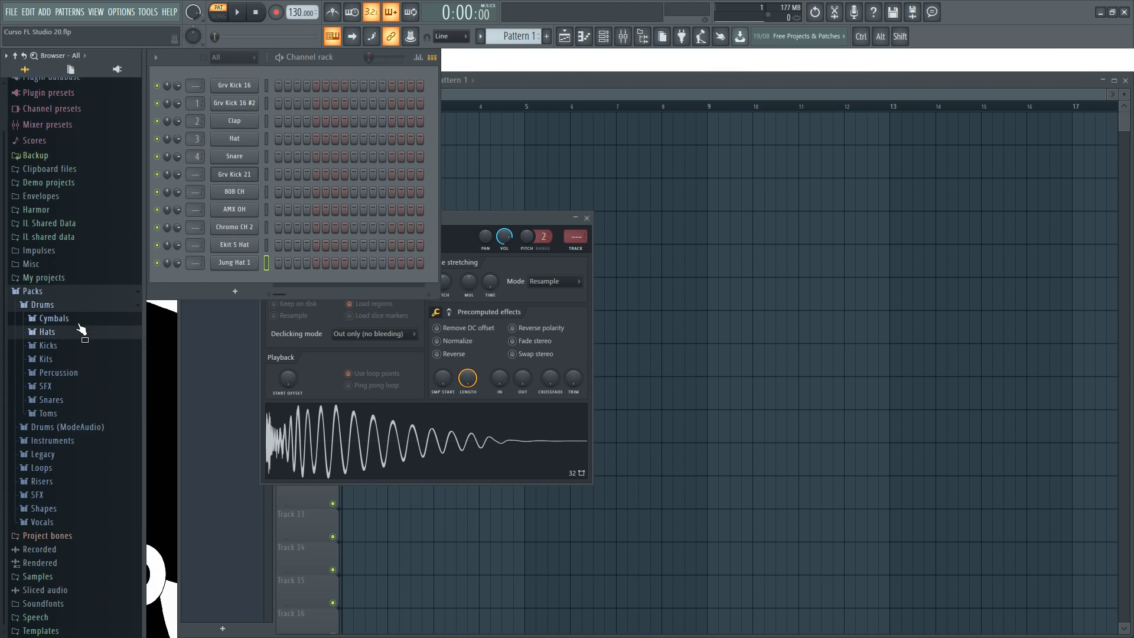
left_click(74, 401)
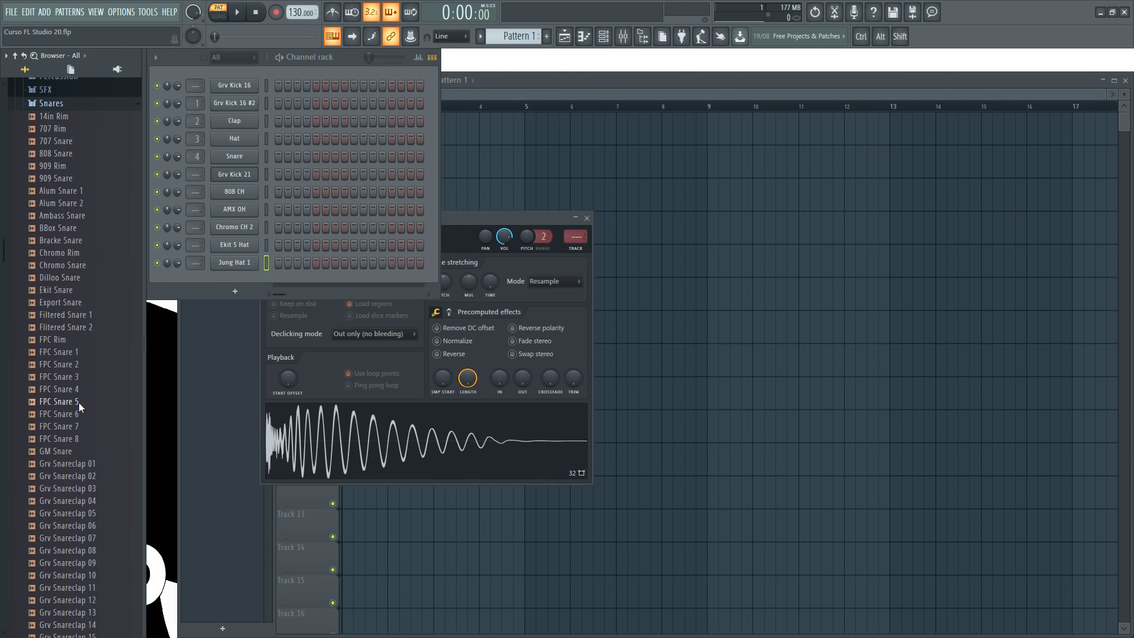
left_click_drag(87, 491, 234, 278)
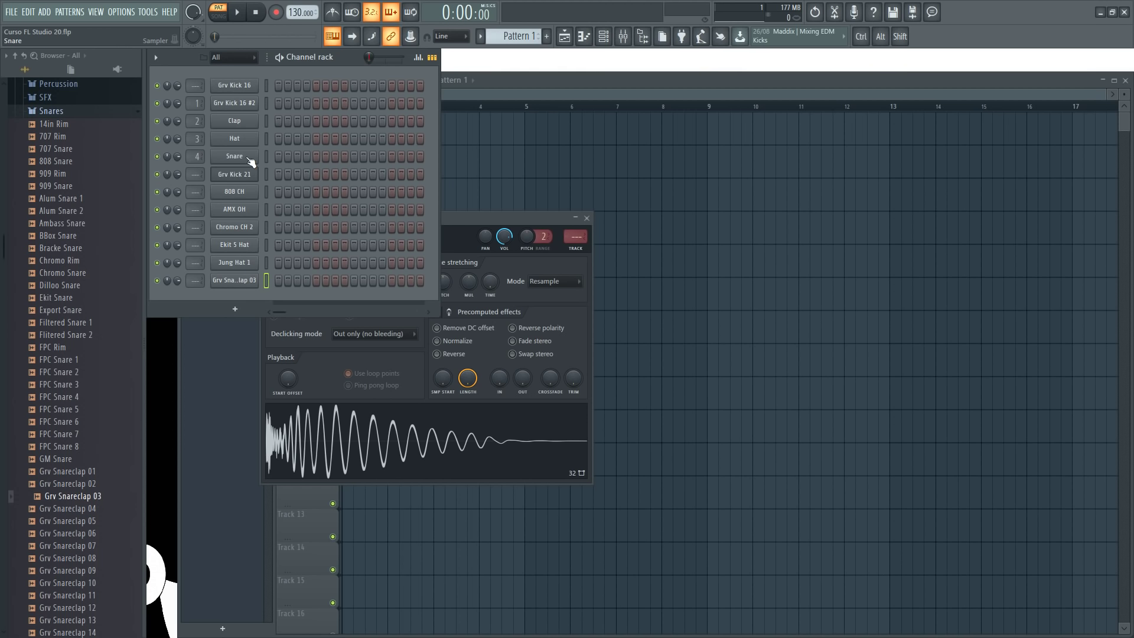
- Open the 808 CH channel's sampler settings and place the window beside the channel rack
left_click(246, 189)
left_click_drag(273, 113, 565, 60)
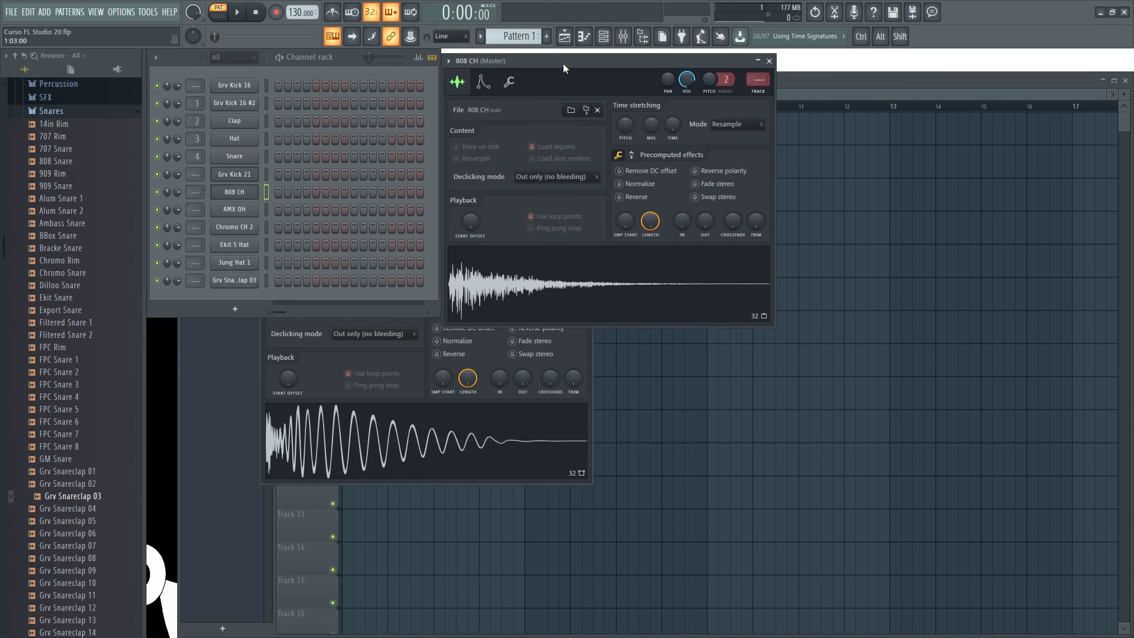
- Open the Grv Kick 21 channel's sampler settings in place of the 808 CH window and move them beside the channel rack
left_click(518, 420)
left_click_drag(372, 219, 642, 255)
left_click(236, 174)
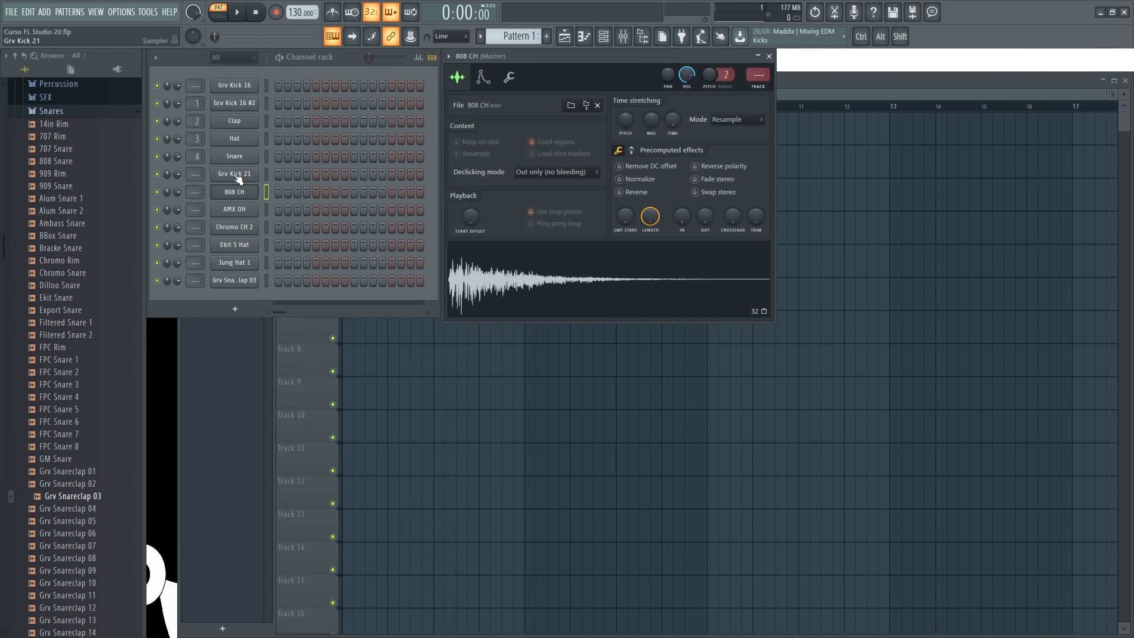
left_click(236, 174)
left_click(240, 175)
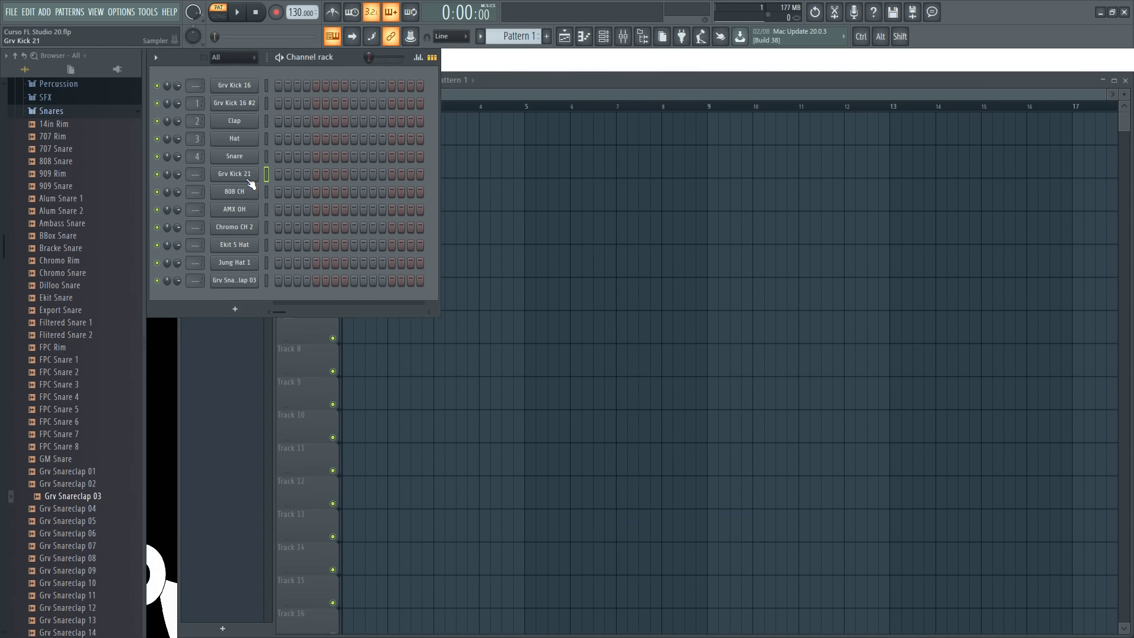
left_click(248, 180)
left_click_drag(625, 253, 572, 137)
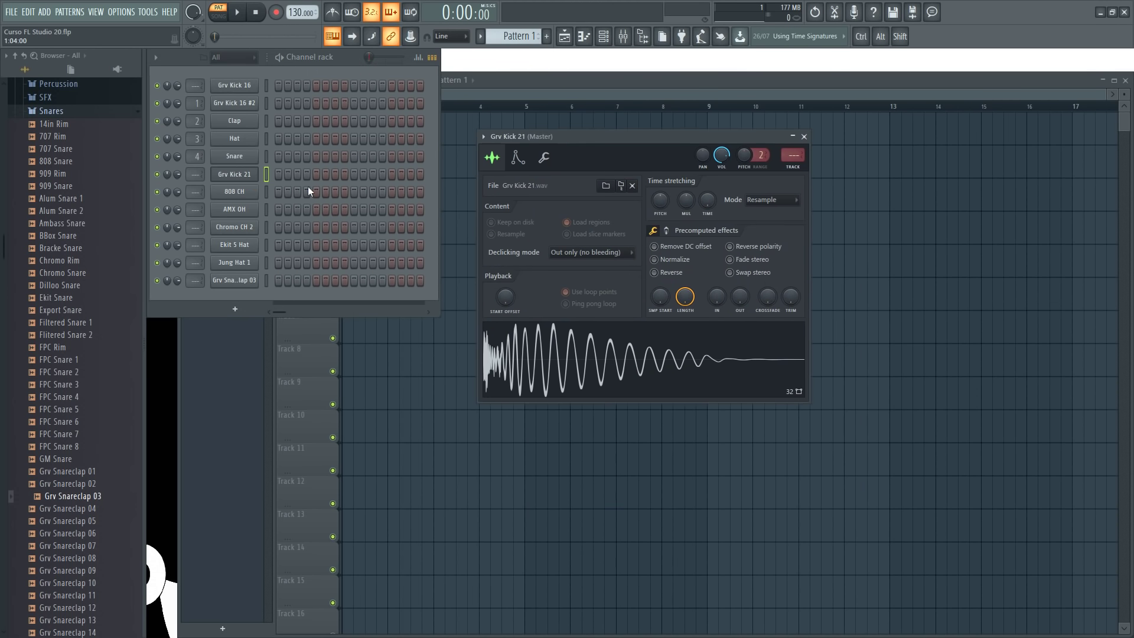
left_click(246, 180)
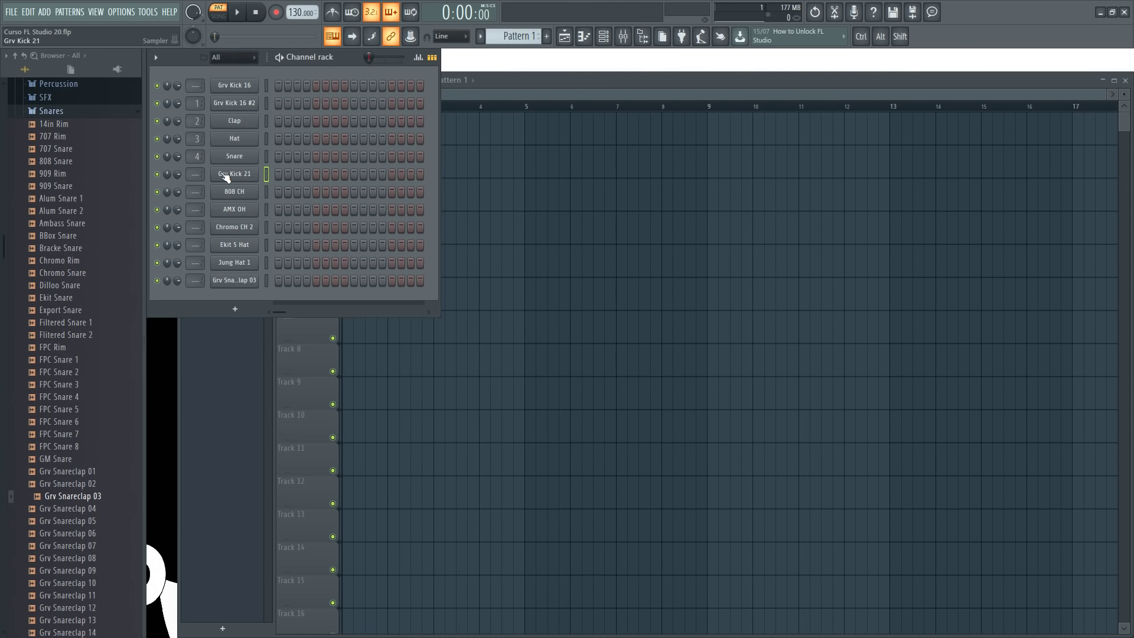
left_click(245, 177)
left_click_drag(591, 135, 558, 104)
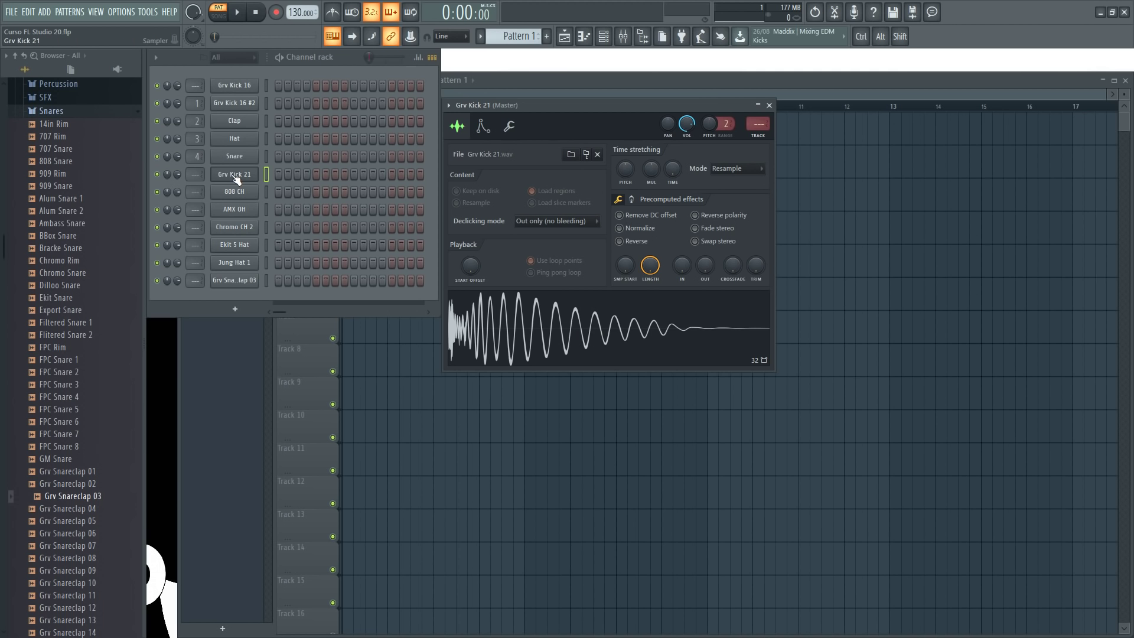
- Audition the Grv Kick 21 sample from its waveform and the typing keyboard, and align its settings window with the channel rack's upper edge
left_click(524, 337)
key("q")
key("q")
left_click_drag(533, 102, 529, 55)
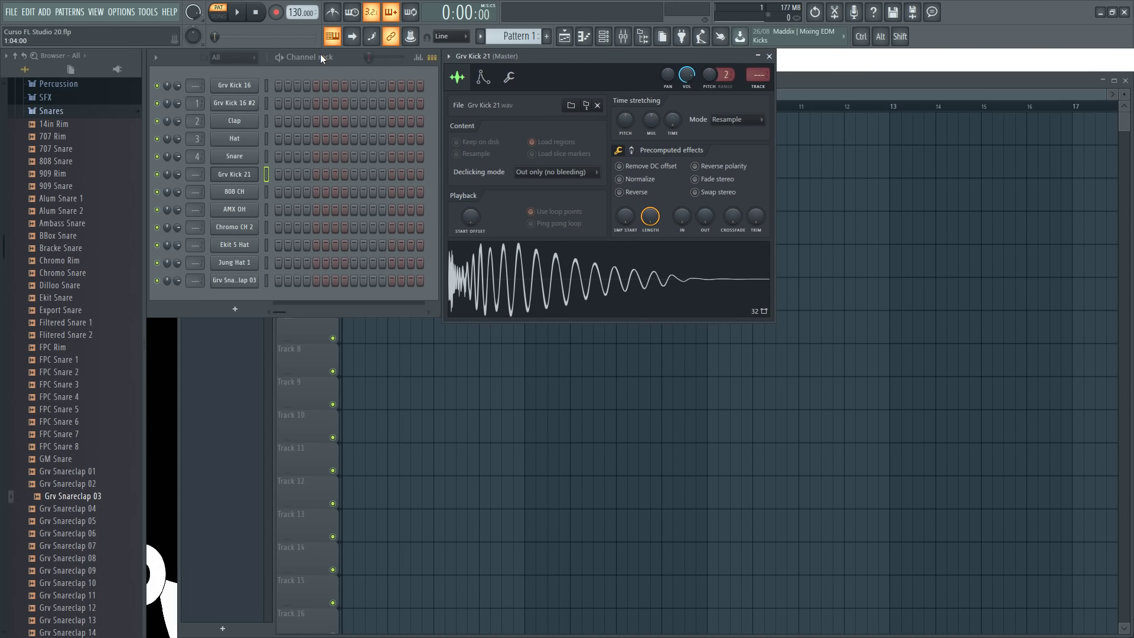
- Toggle typing keyboard to piano keyboard off and on, testing Grv Kick 21 with a note in each state
left_click(333, 37)
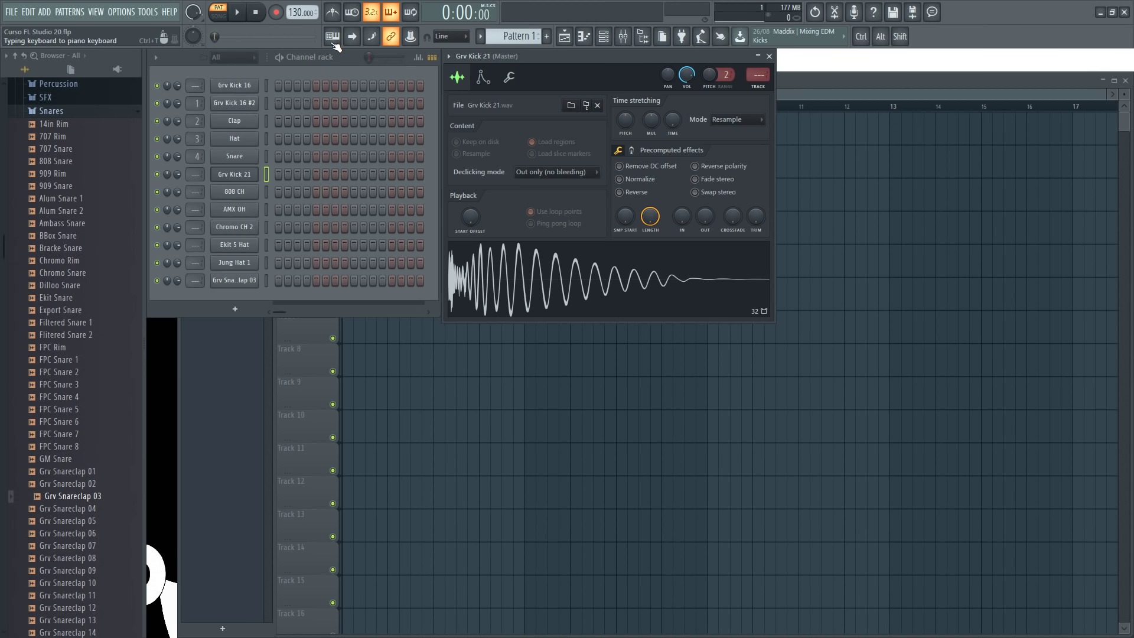
left_click(336, 41)
key("q")
left_click(336, 41)
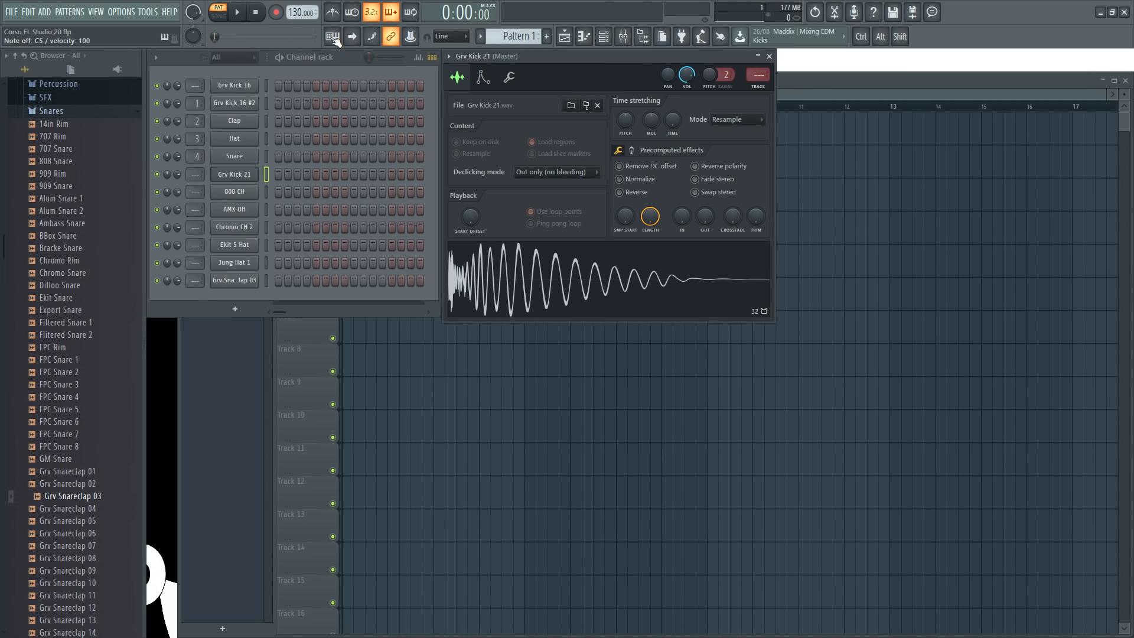
left_click(336, 42)
key("q")
key("q")
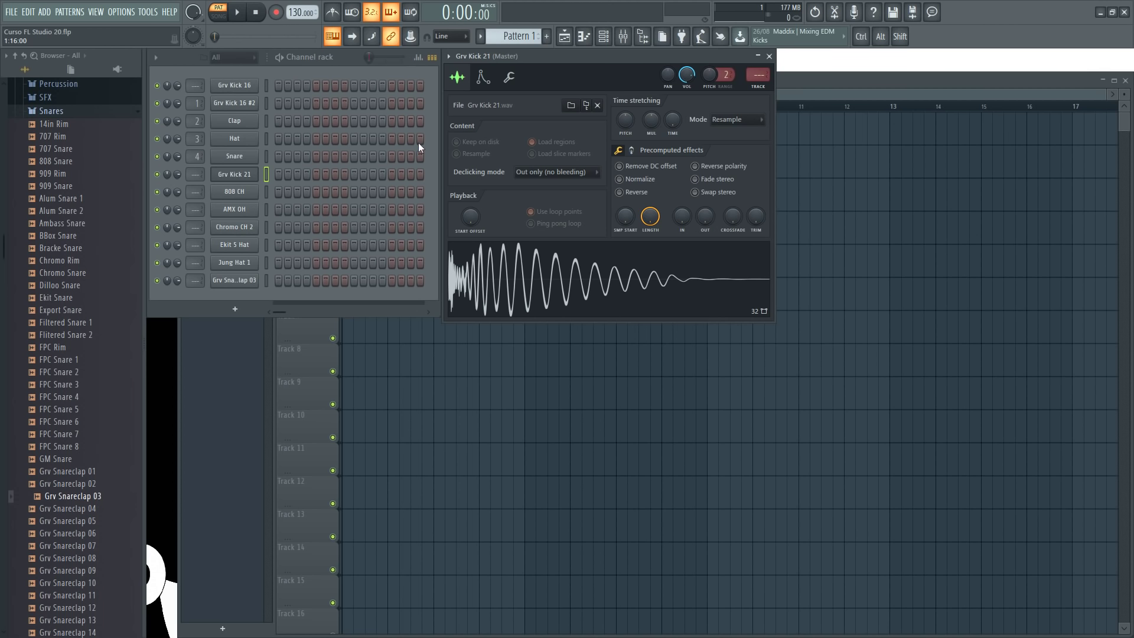
- View the sampler settings of AMX OH, Chromo CH 2 and Ekit 5 Hat in turn beside the channel rack and close the last one
left_click(242, 176)
left_click(241, 213)
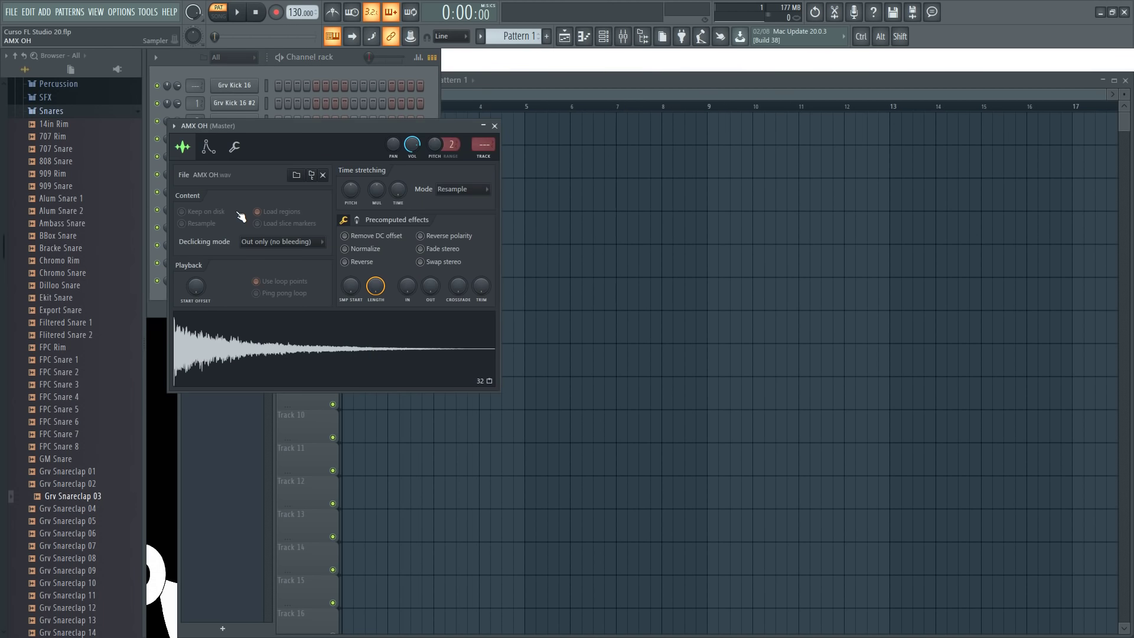
left_click_drag(261, 132, 533, 62)
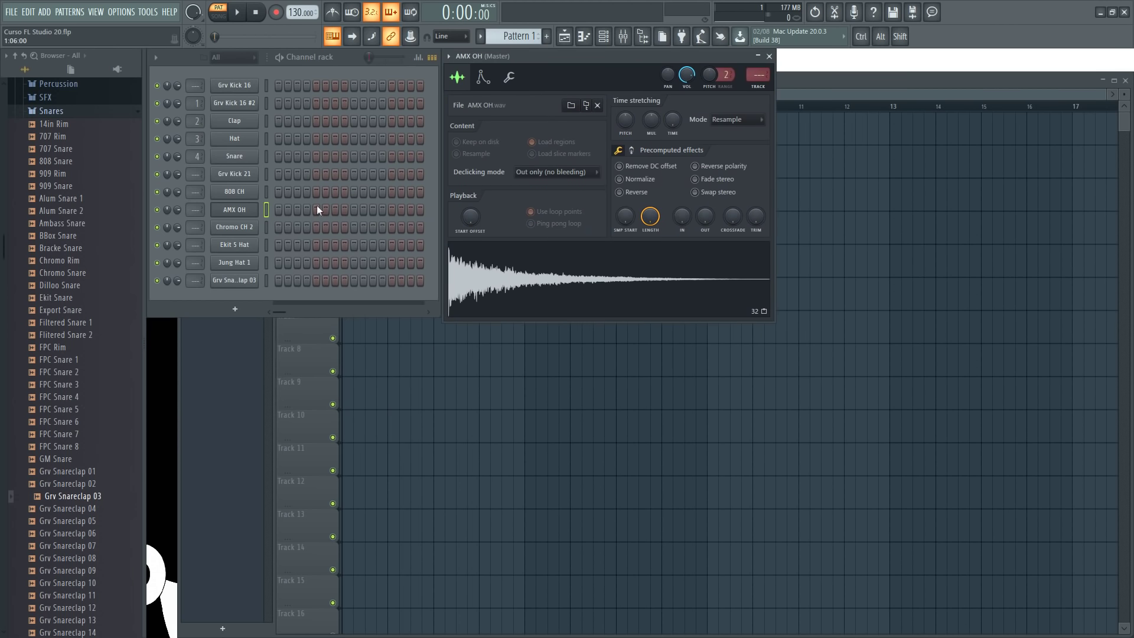
left_click(239, 228)
left_click_drag(268, 157, 524, 59)
left_click(235, 244)
left_click_drag(259, 156, 503, 57)
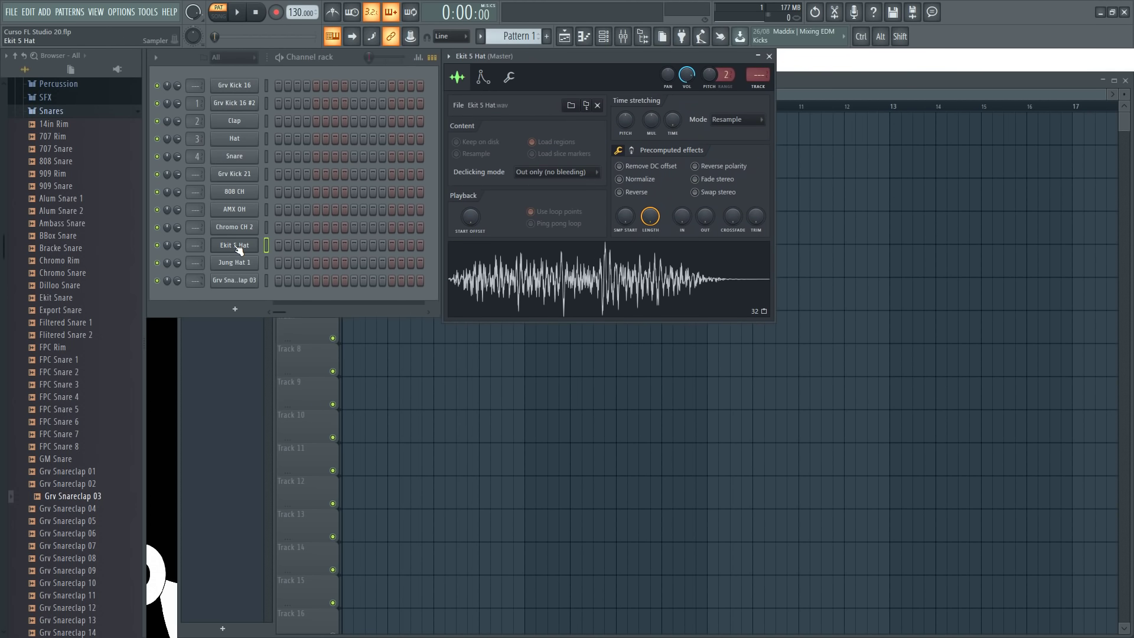
left_click(236, 246)
- Collapse the Snares, Drums and Packs folders in the browser
left_click(51, 111)
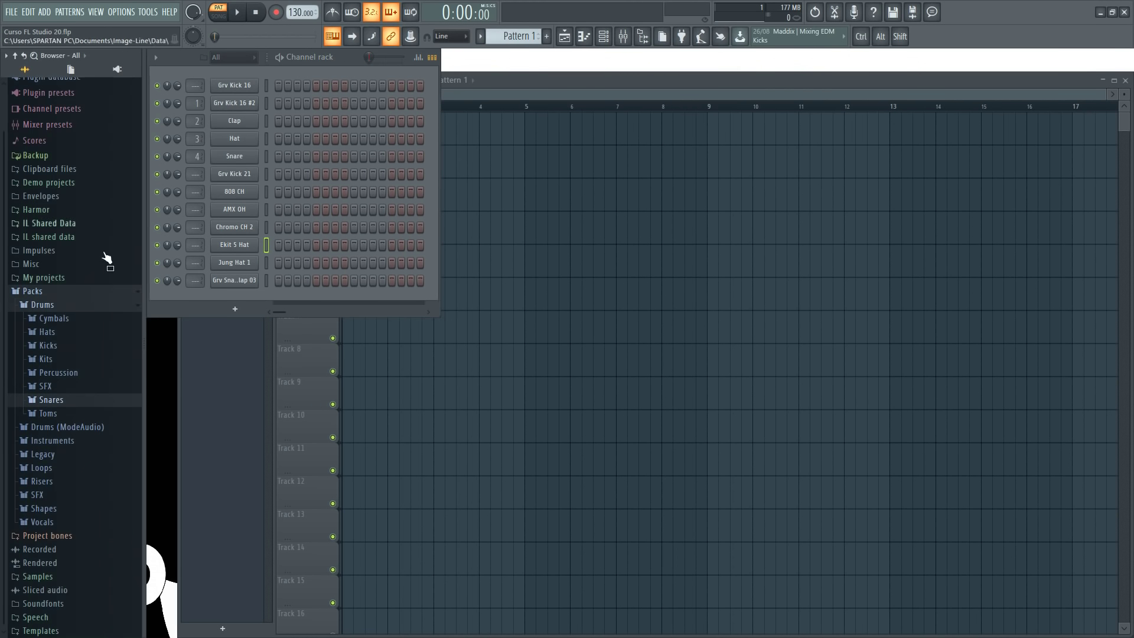
scroll(77, 319, "up", 2)
left_click(42, 345)
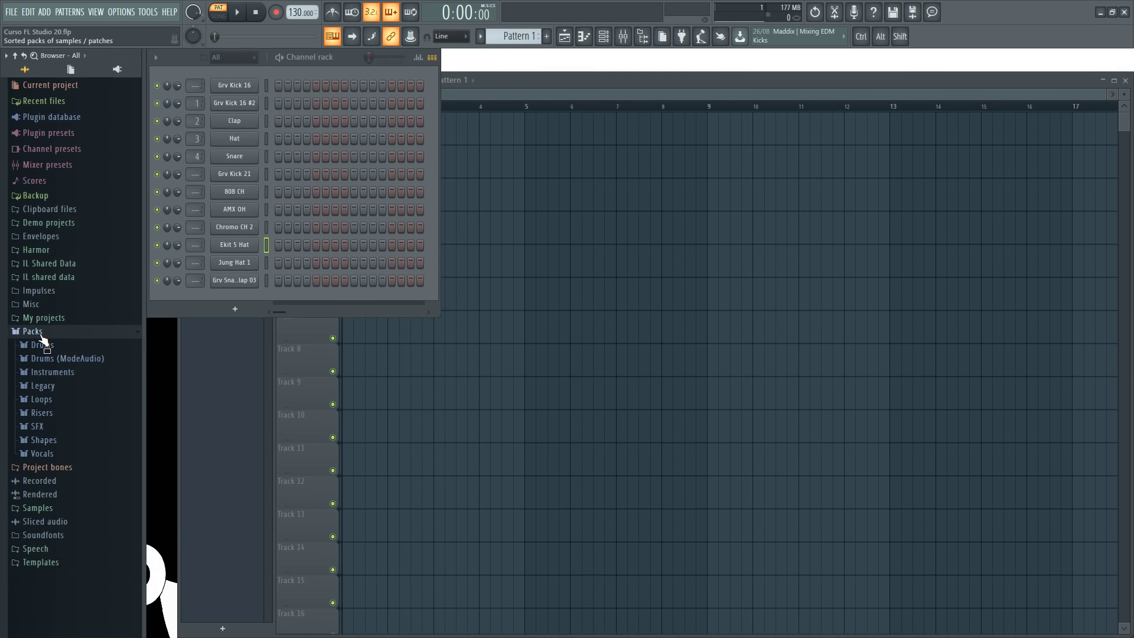
left_click(41, 333)
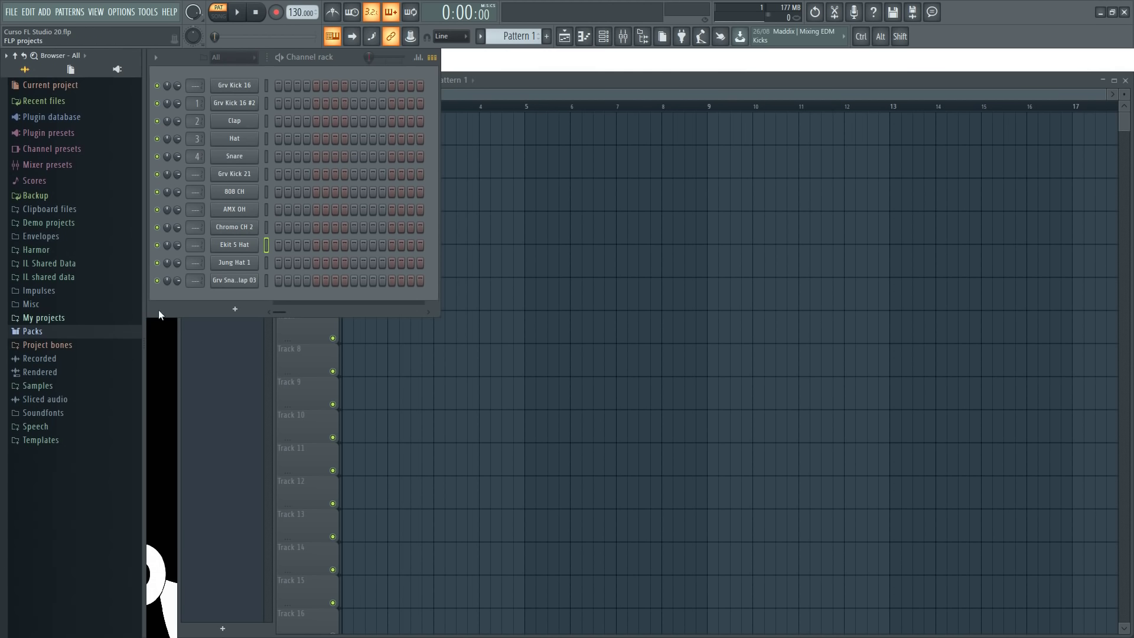
- Add an FL Keys instrument as a new channel and place its window beside the channel rack
left_click(236, 310)
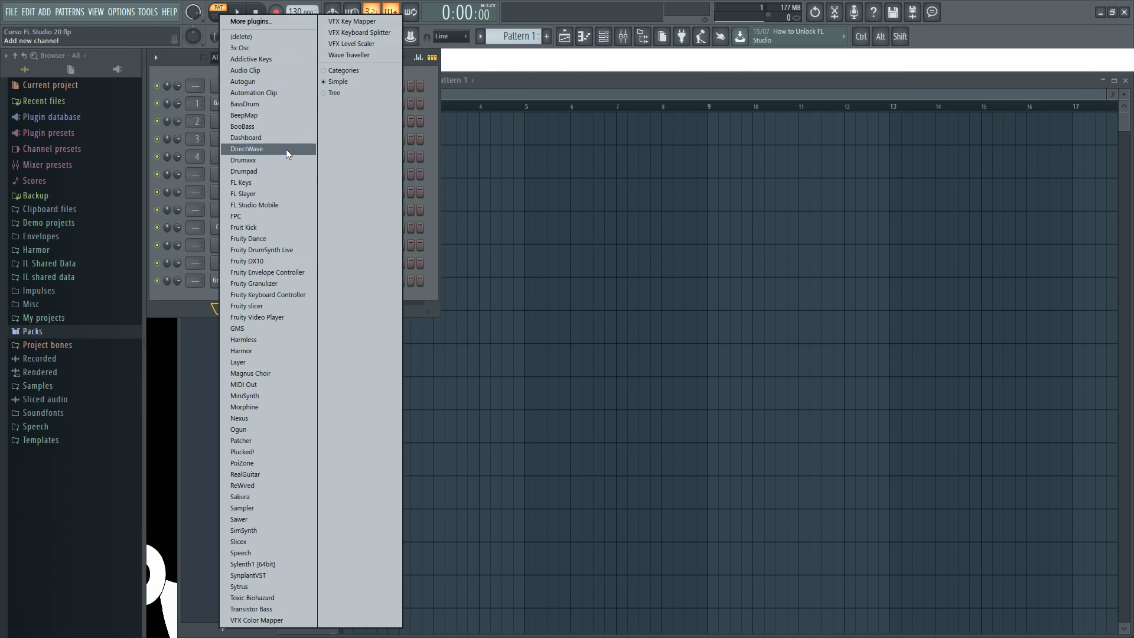
left_click(255, 183)
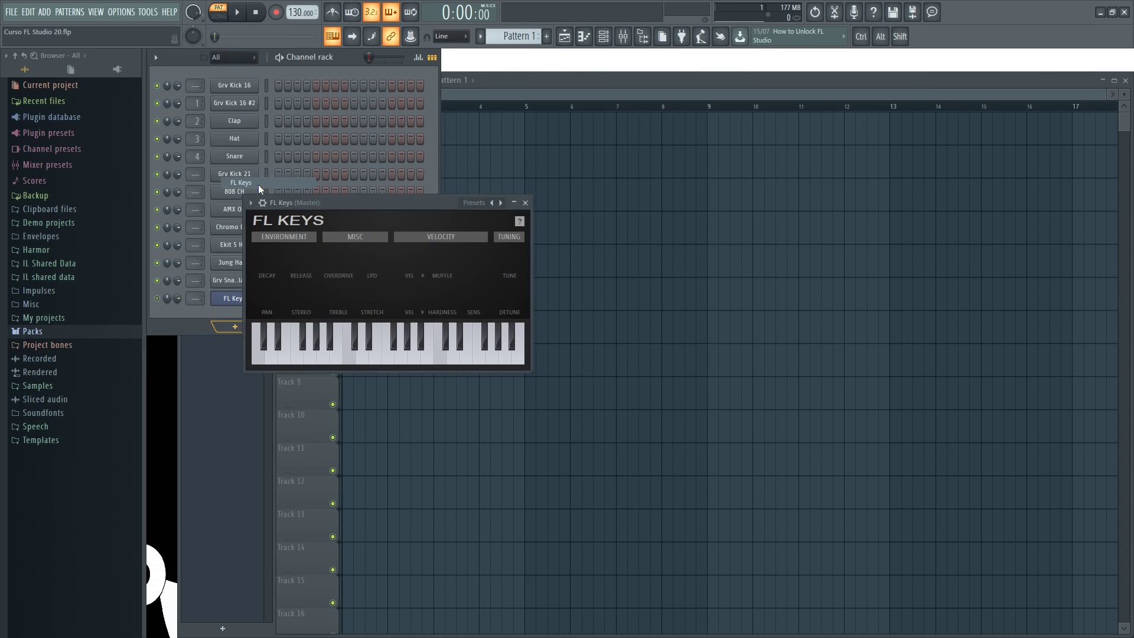
left_click_drag(317, 201, 518, 154)
left_click(236, 300)
left_click(236, 300)
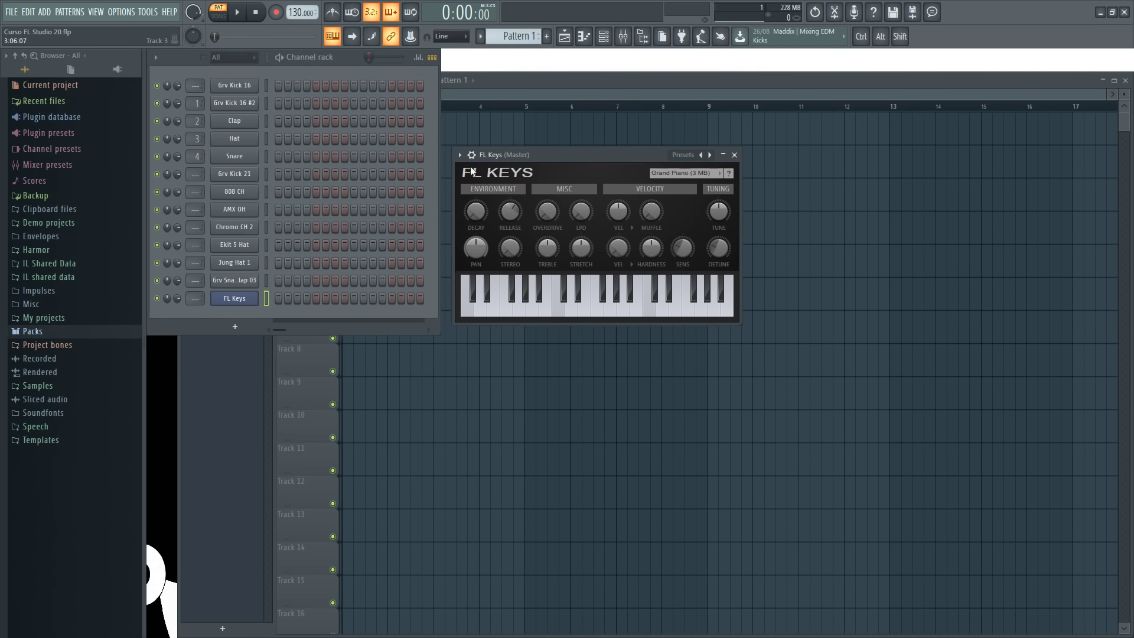
left_click_drag(568, 160, 558, 161)
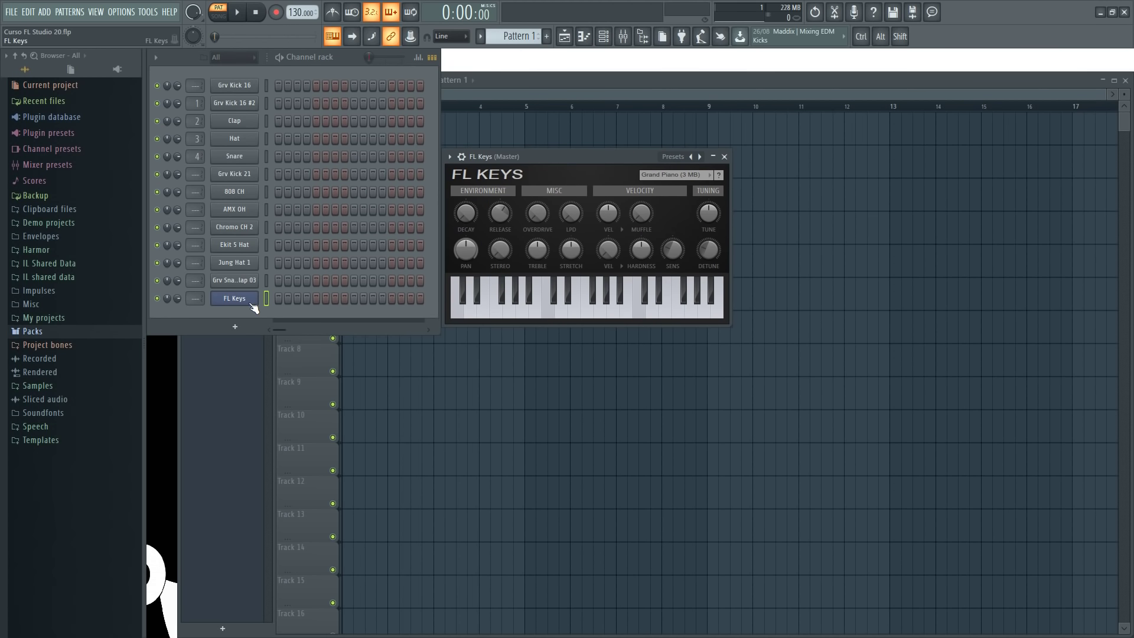
- Compare the Grv Snareclap 03 sampler settings with the FL Keys window, auditioning the snareclap's waveform
left_click(234, 280)
left_click_drag(309, 187, 523, 73)
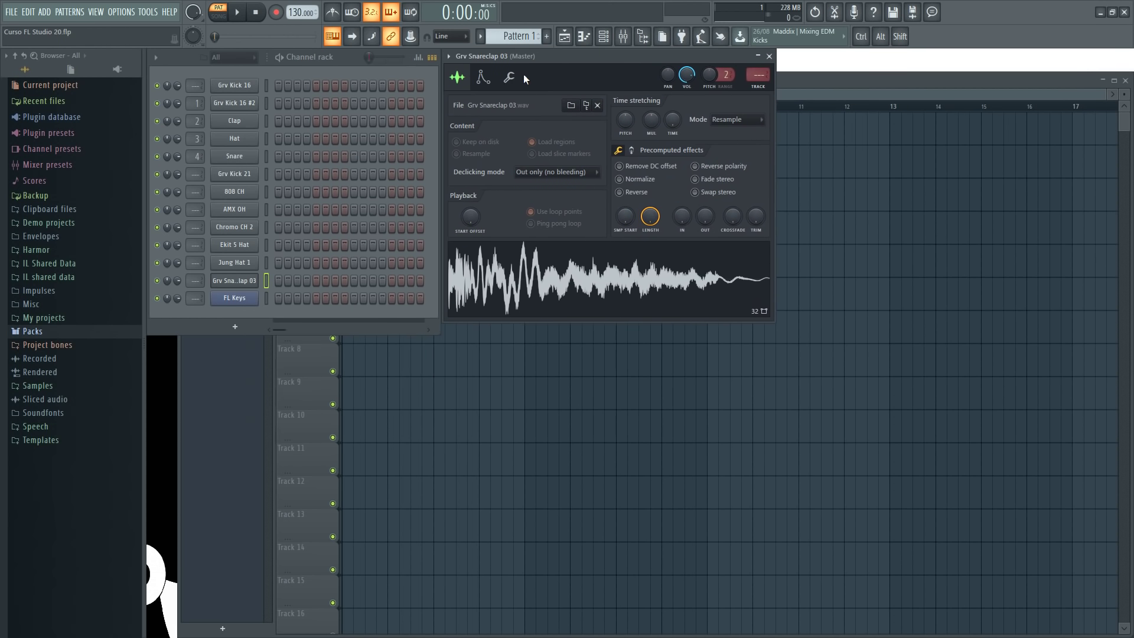
left_click(234, 298)
left_click(236, 280)
left_click(496, 285)
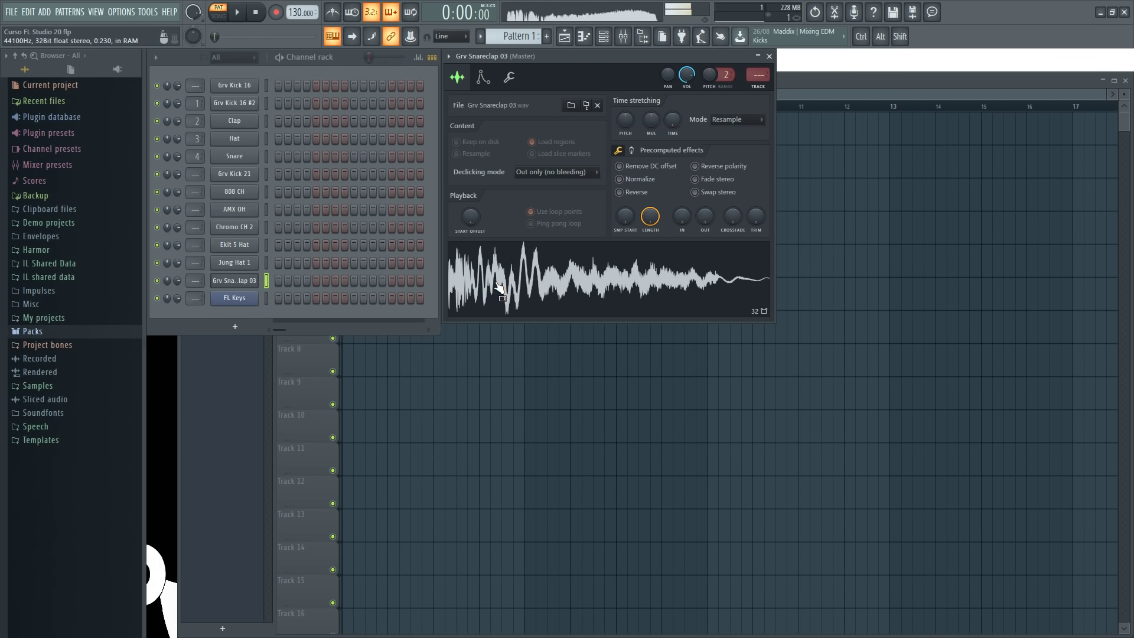
left_click(246, 300)
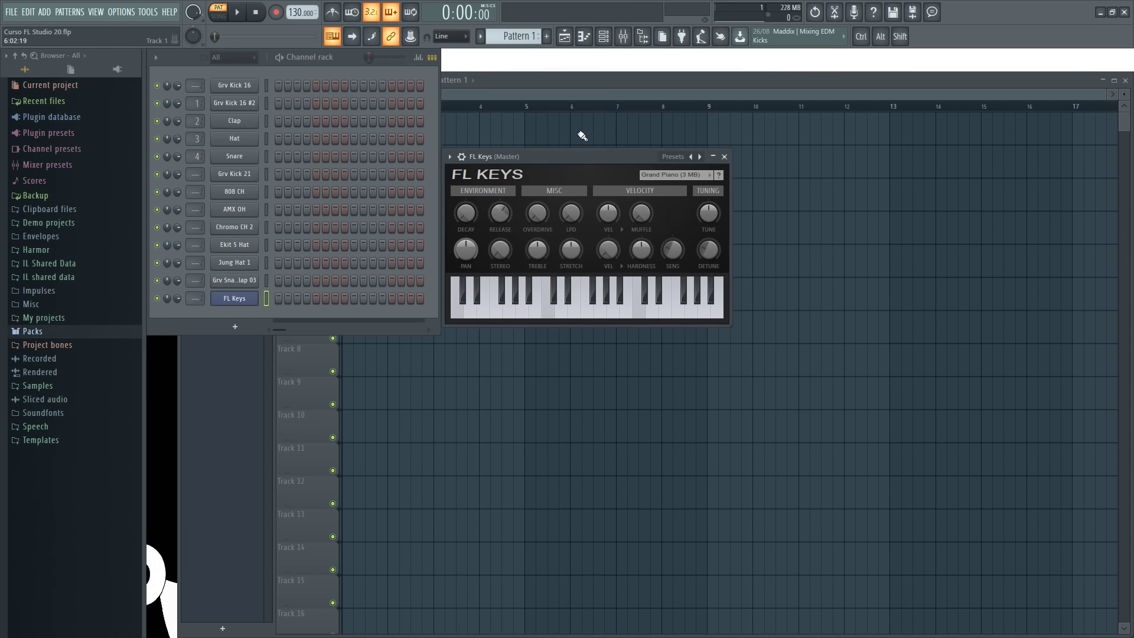
- Play several low and high notes on the FL Keys on-screen keyboard and nudge its window slightly upward
left_click(511, 310)
left_click(550, 312)
left_click(601, 318)
left_click(690, 313)
left_click(709, 313)
left_click(477, 313)
left_click_drag(566, 158, 566, 154)
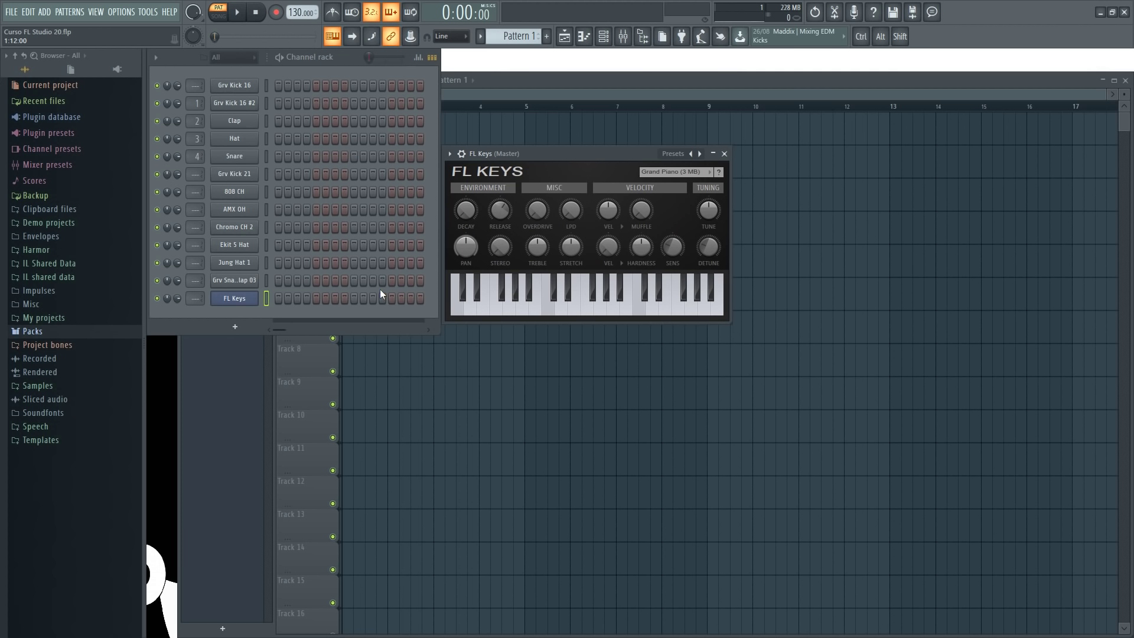
- Insert a BooBass channel directly above FL Keys from the FL Keys channel's options and move its window clear of the channel rack
left_click(234, 311)
right_click(238, 304)
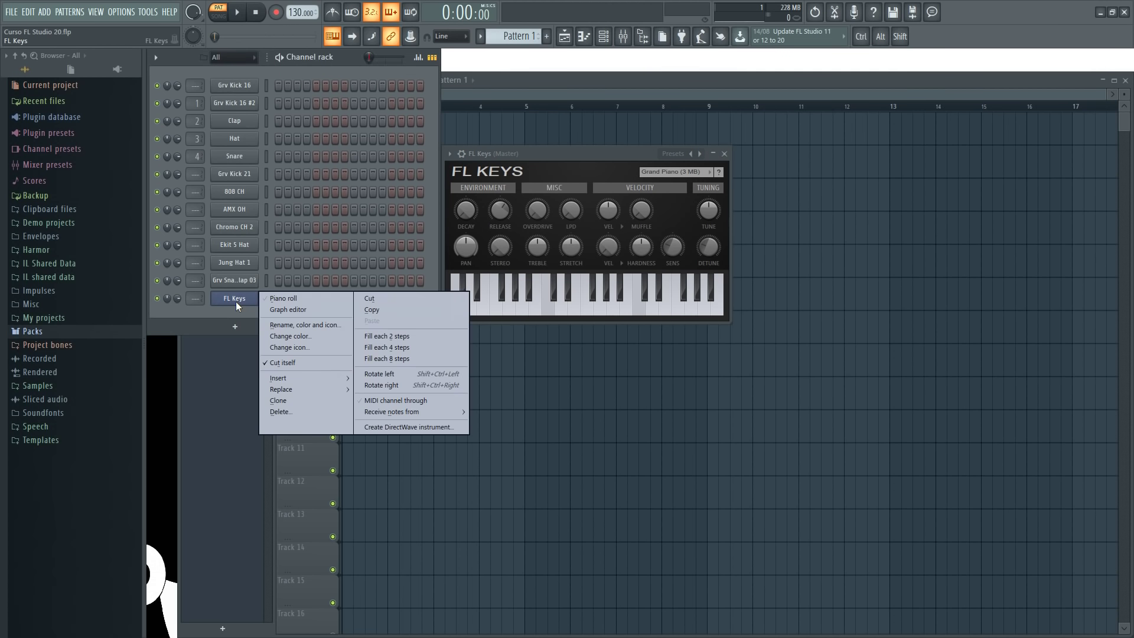
mouse_move(306, 378)
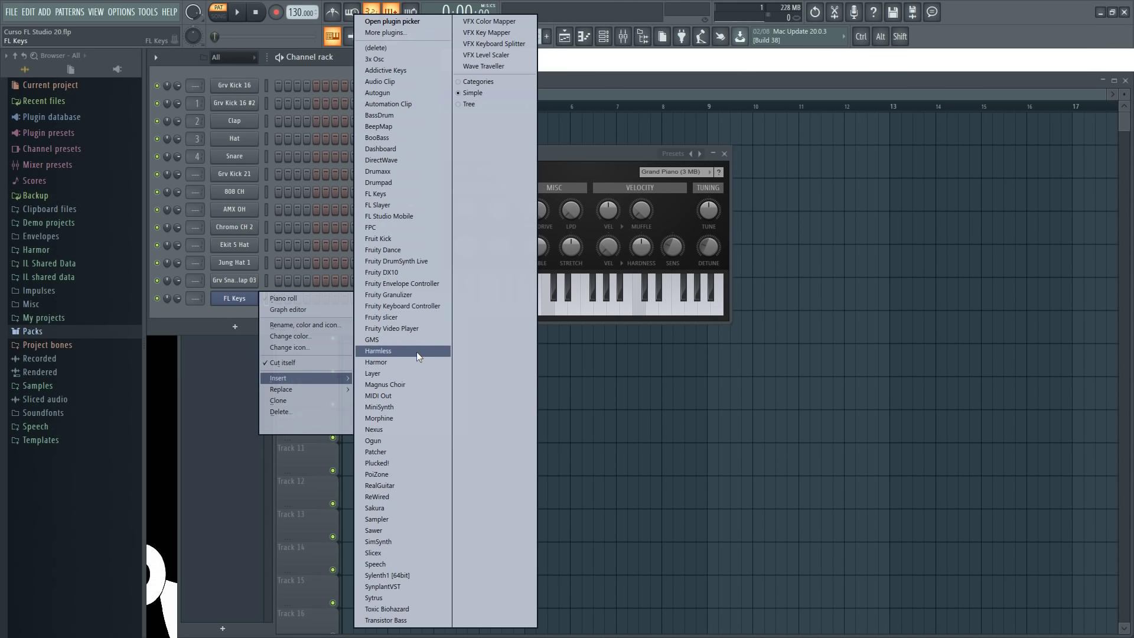
left_click(399, 137)
left_click_drag(382, 218, 540, 297)
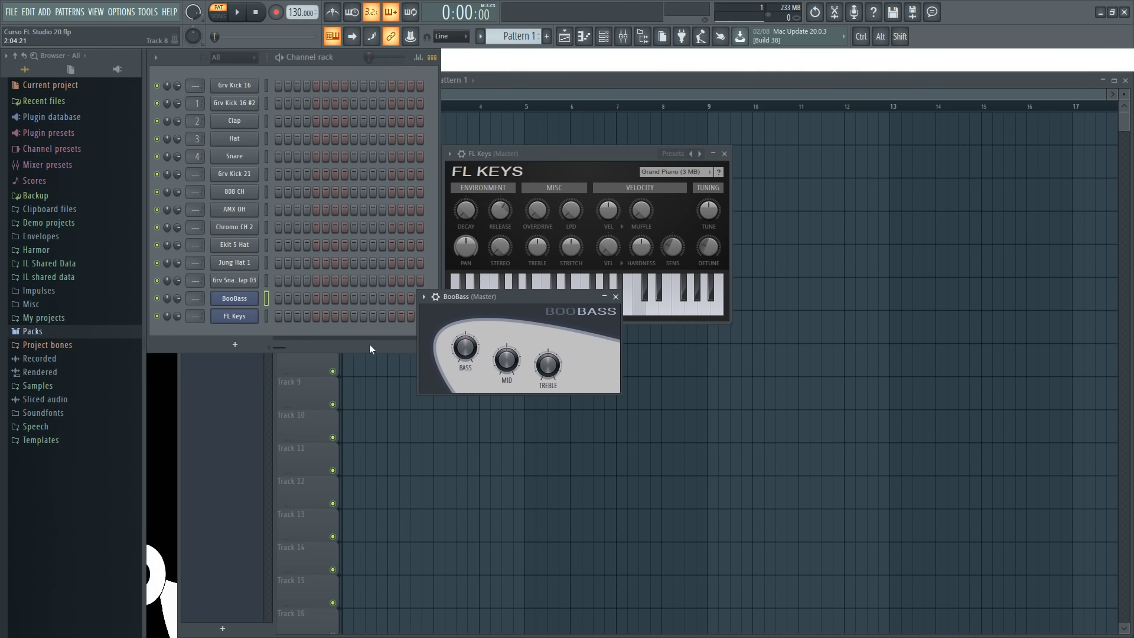
- Close and reopen the BooBass window, test the bass with notes, and place the window against the channel rack's edge
left_click(240, 300)
left_click(240, 300)
left_click_drag(478, 296, 513, 269)
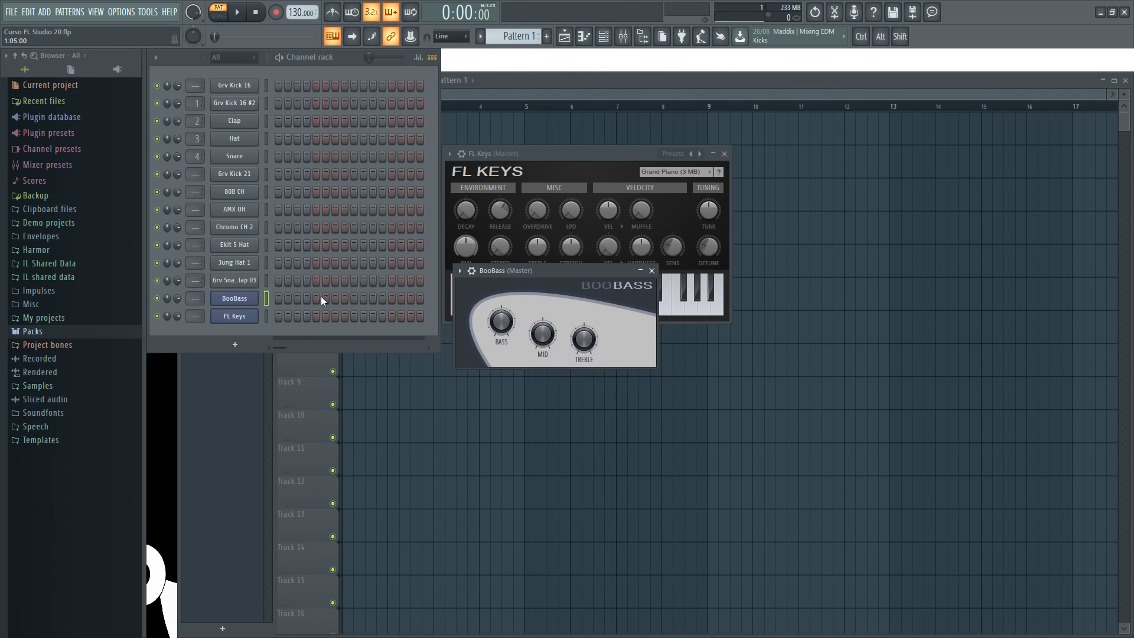
key("z")
key("z")
left_click_drag(555, 268, 544, 272)
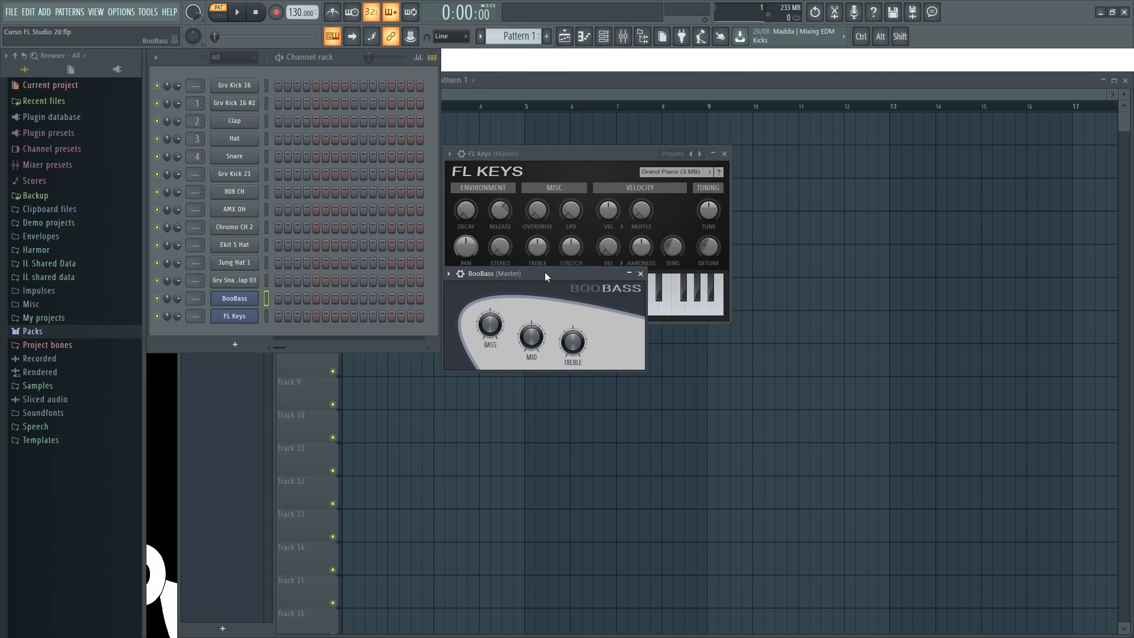
- Stack the FL Keys and BooBass windows beside the channel rack and show the detailed miscellaneous channel settings for both
left_click(533, 151)
left_click_drag(551, 151, 551, 58)
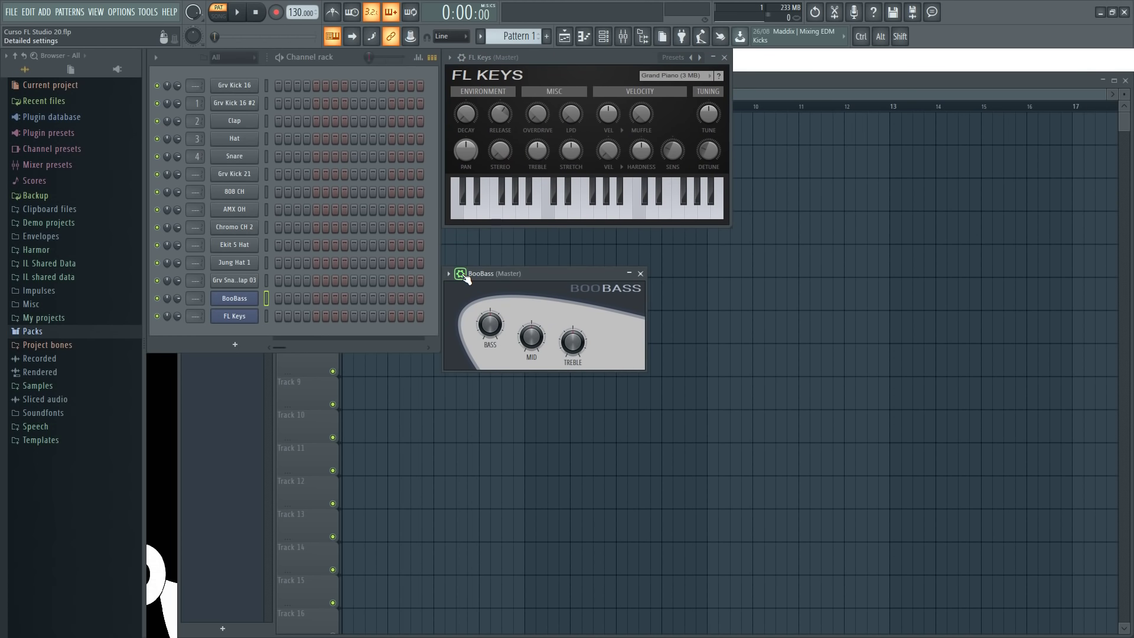
left_click(461, 275)
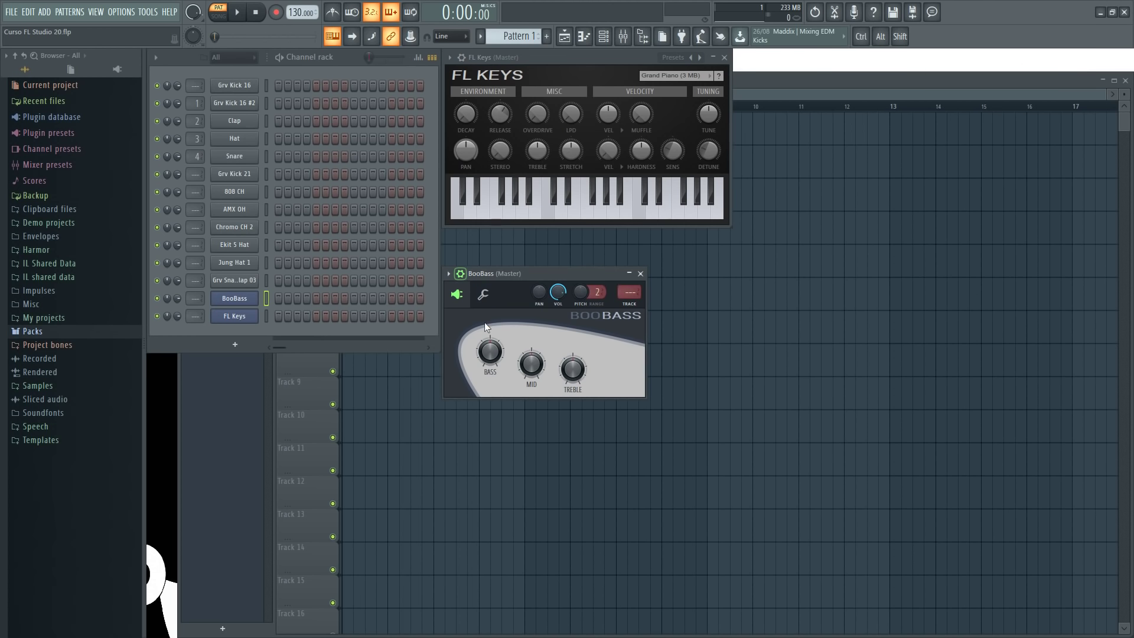
left_click(462, 57)
left_click(485, 80)
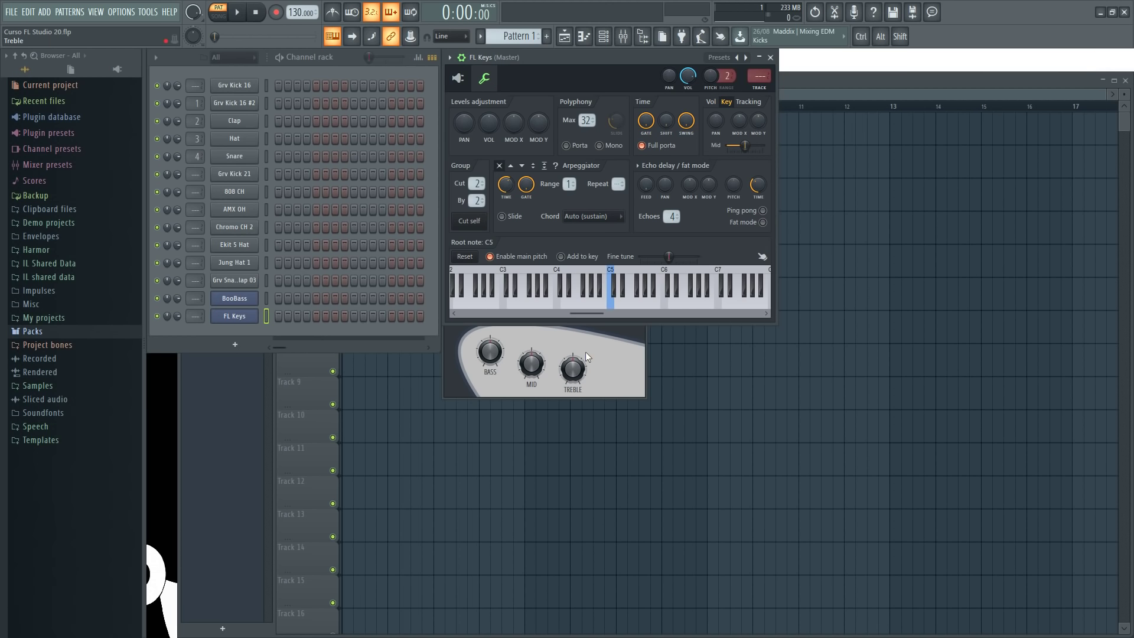
left_click(519, 304)
left_click_drag(506, 282, 505, 327)
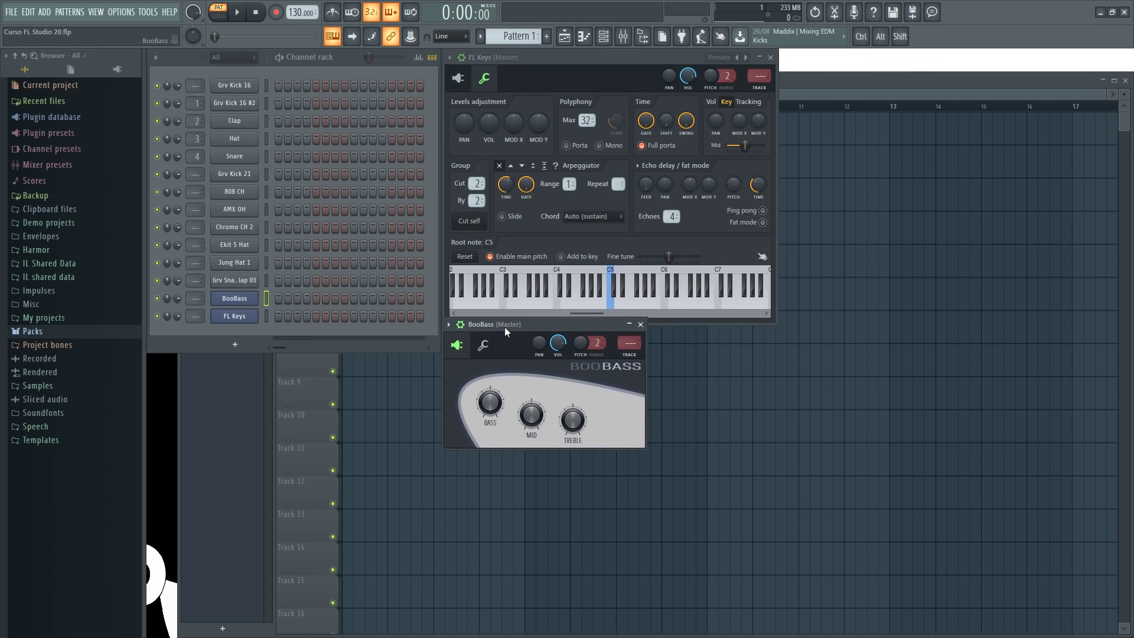
left_click(483, 350)
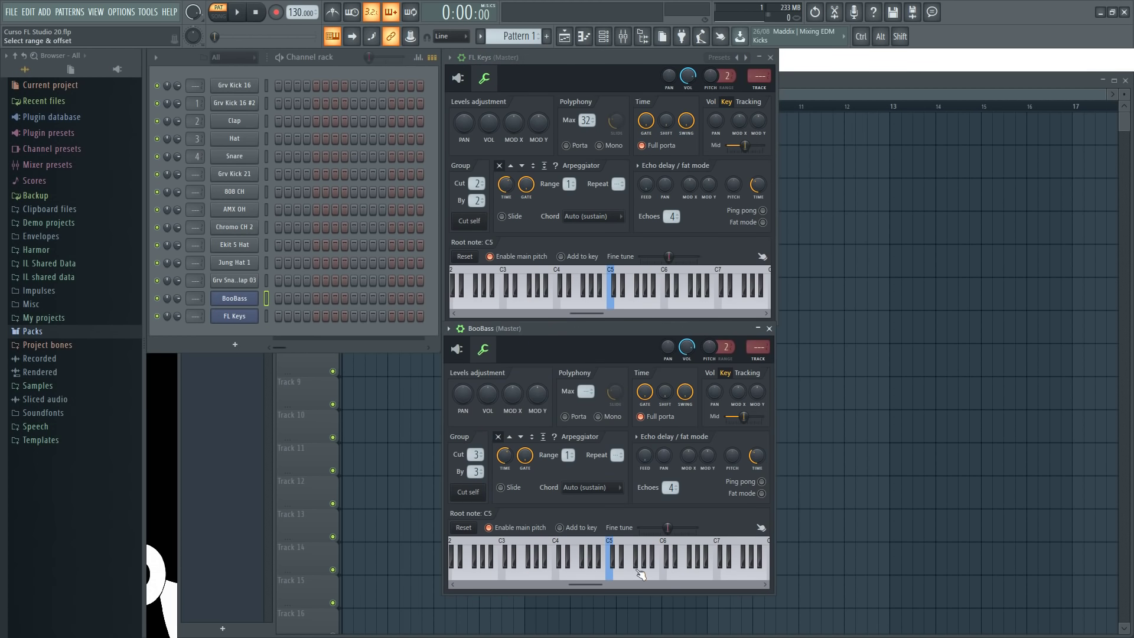
- Play notes on the BooBass and FL Keys root note keyboards to compare their sounds
mouse_move(695, 581)
left_mouse_down()
mouse_move(540, 576)
mouse_move(681, 576)
left_mouse_up()
mouse_move(616, 306)
left_mouse_down()
mouse_move(739, 306)
mouse_move(493, 313)
left_mouse_up()
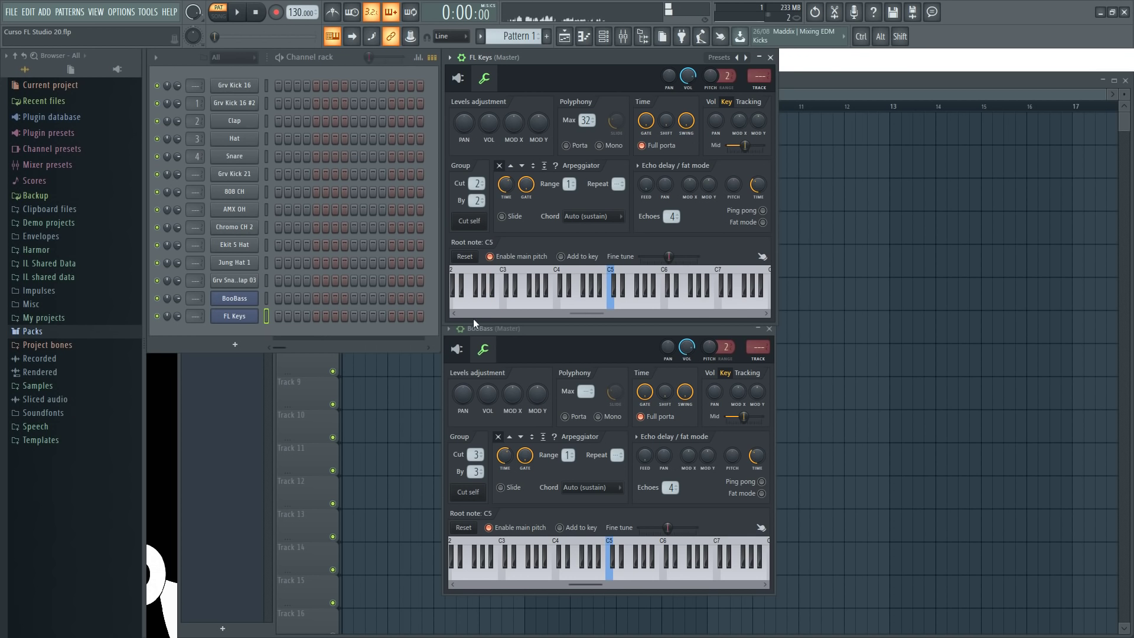
- Insert a second BooBass channel directly above FL Keys and close its plugin window
right_click(239, 322)
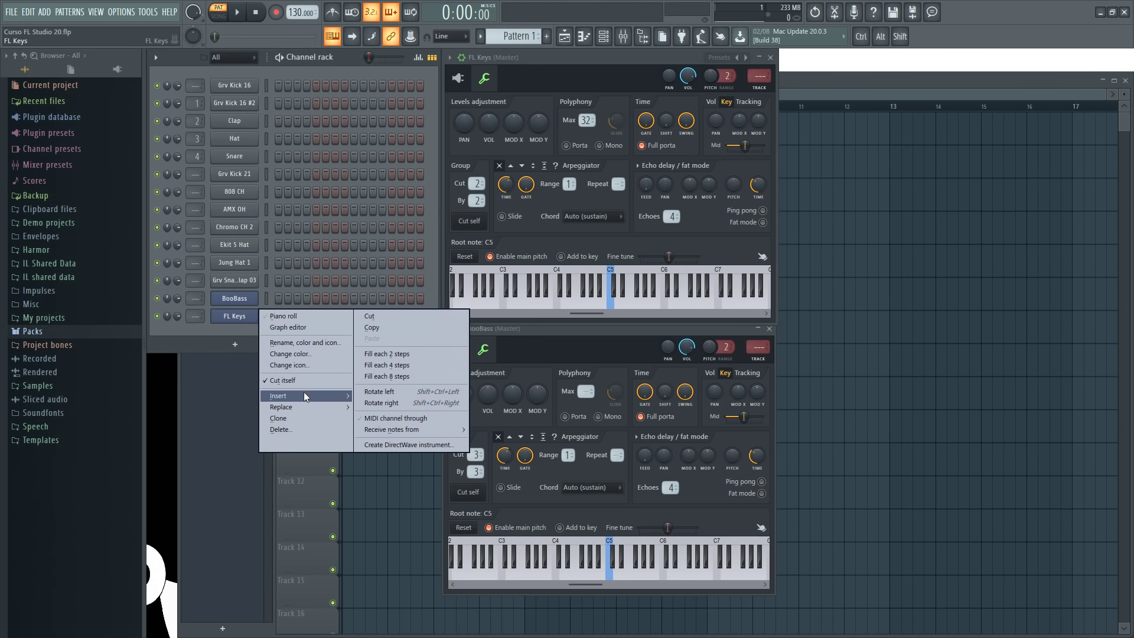
mouse_move(303, 391)
left_click(393, 137)
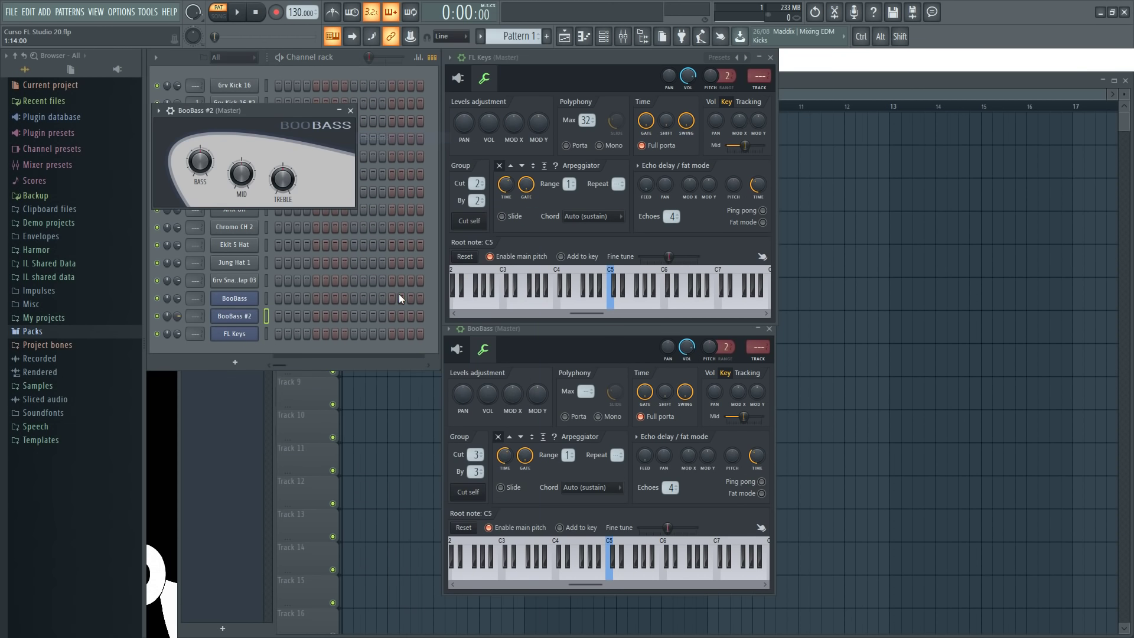
left_click(237, 319)
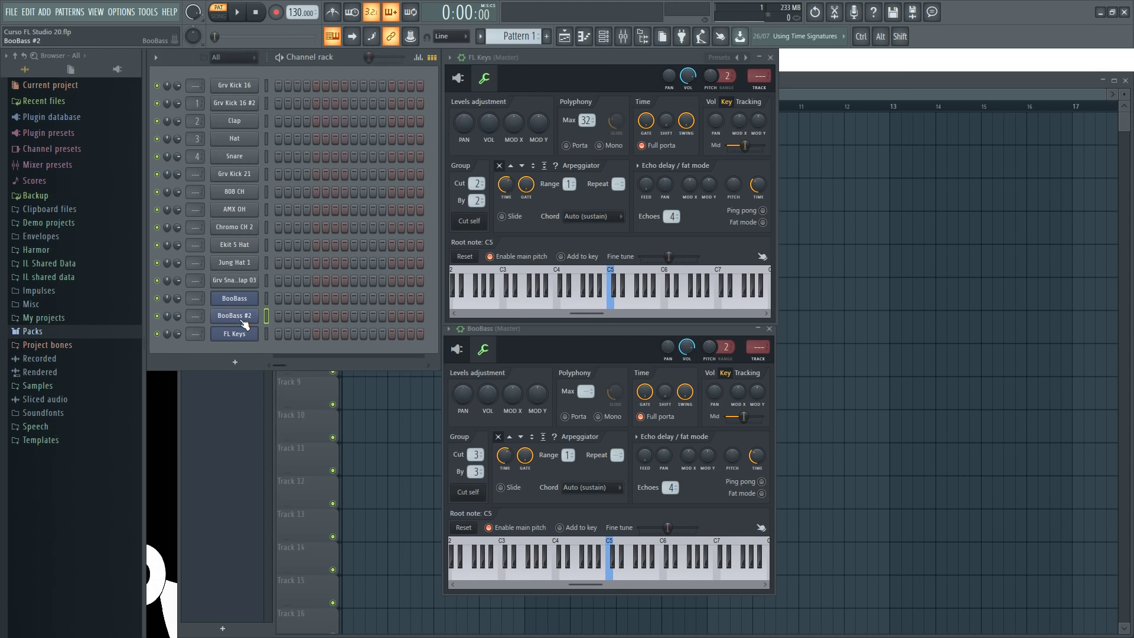
- Replace the BooBass #2 channel with FL Slayer and move its window clear of the channel rack
right_click(241, 316)
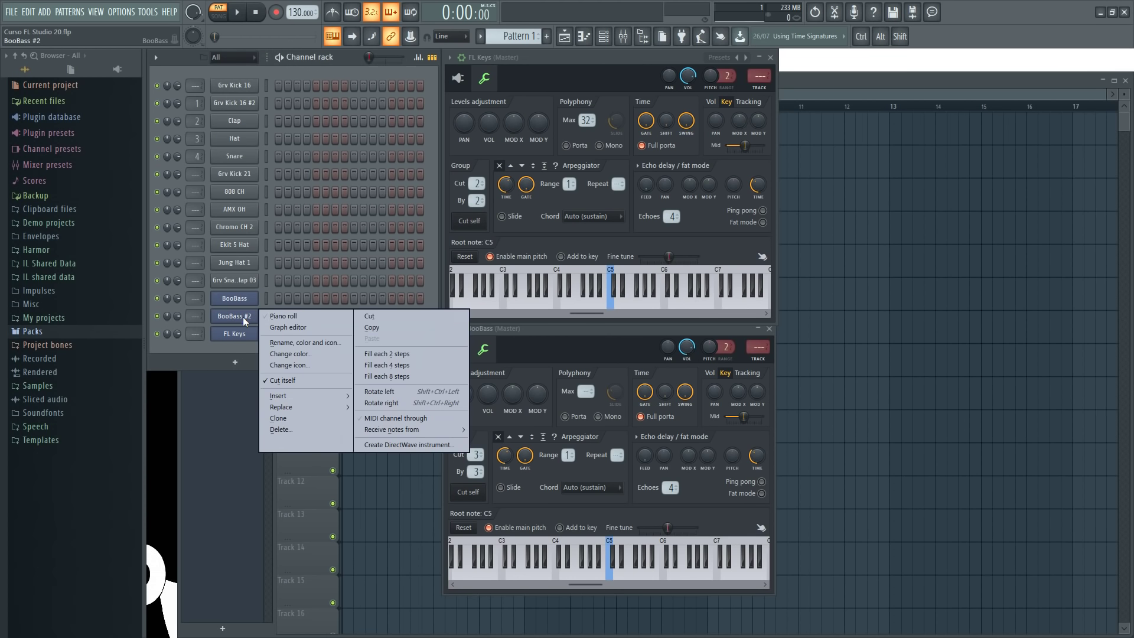
mouse_move(292, 408)
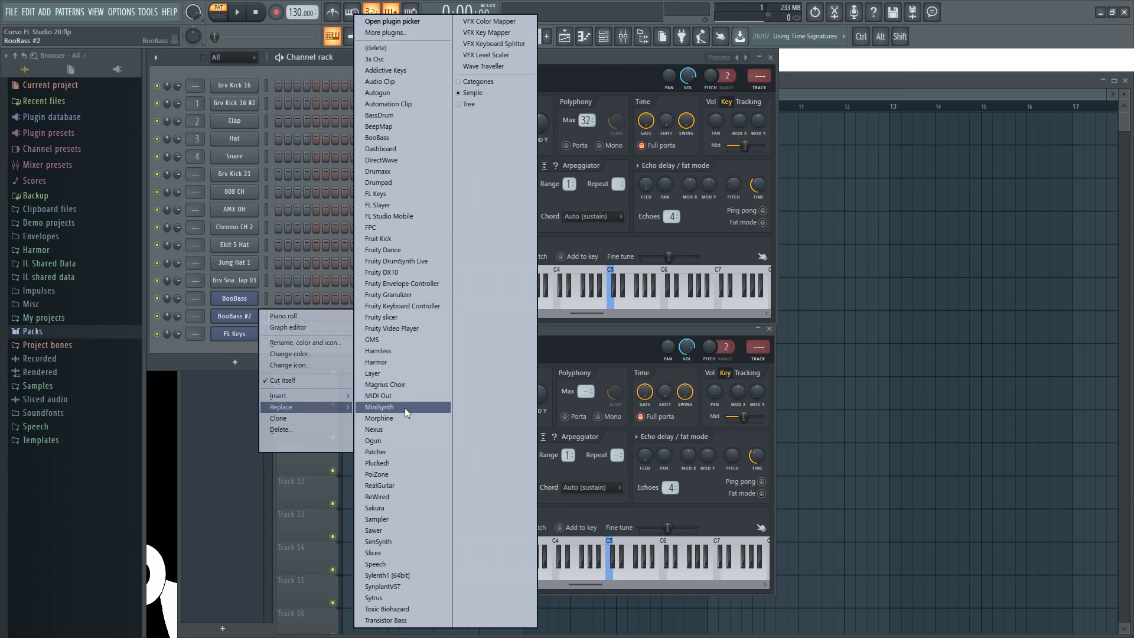
left_click(391, 205)
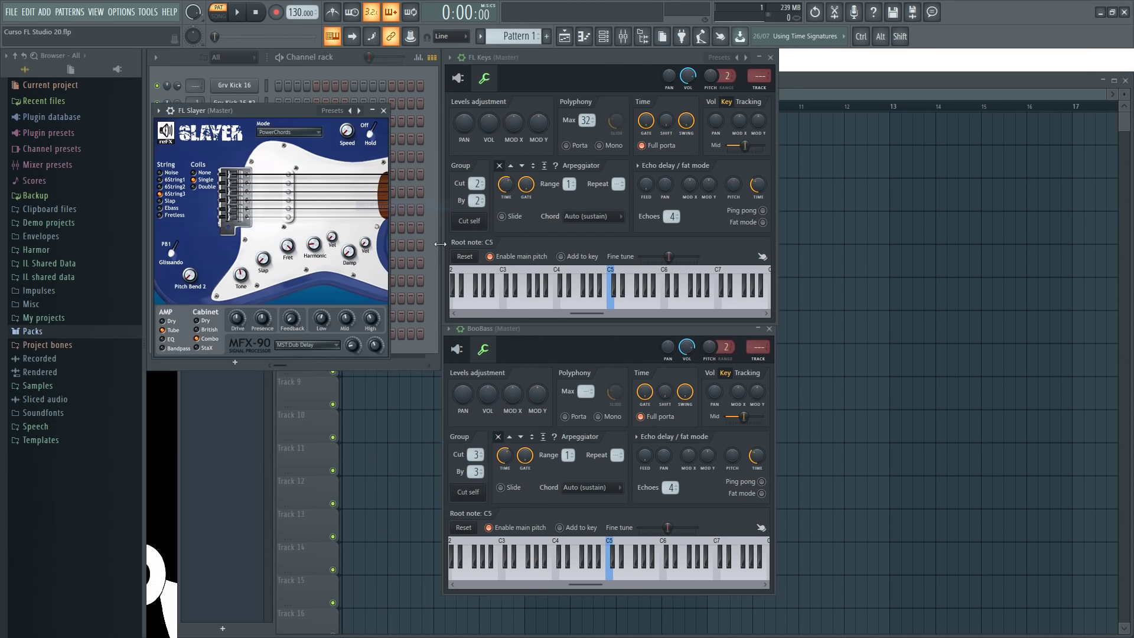
left_click_drag(274, 112, 562, 253)
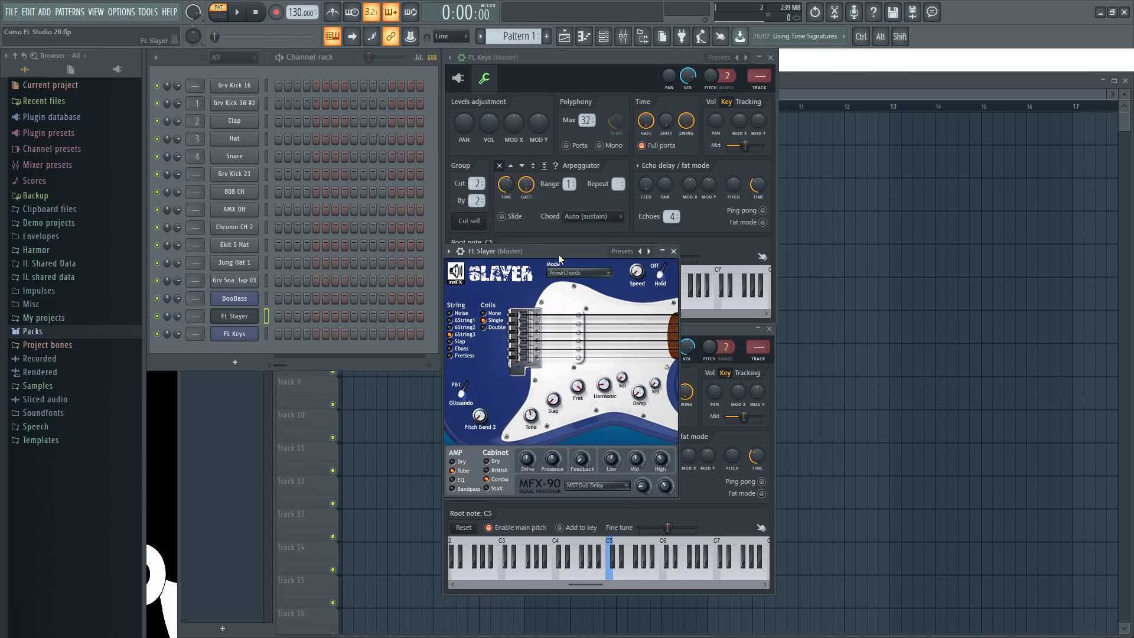
- Show FL Slayer's miscellaneous channel settings and play several notes on the root note keyboard to hear the guitar
left_click(463, 252)
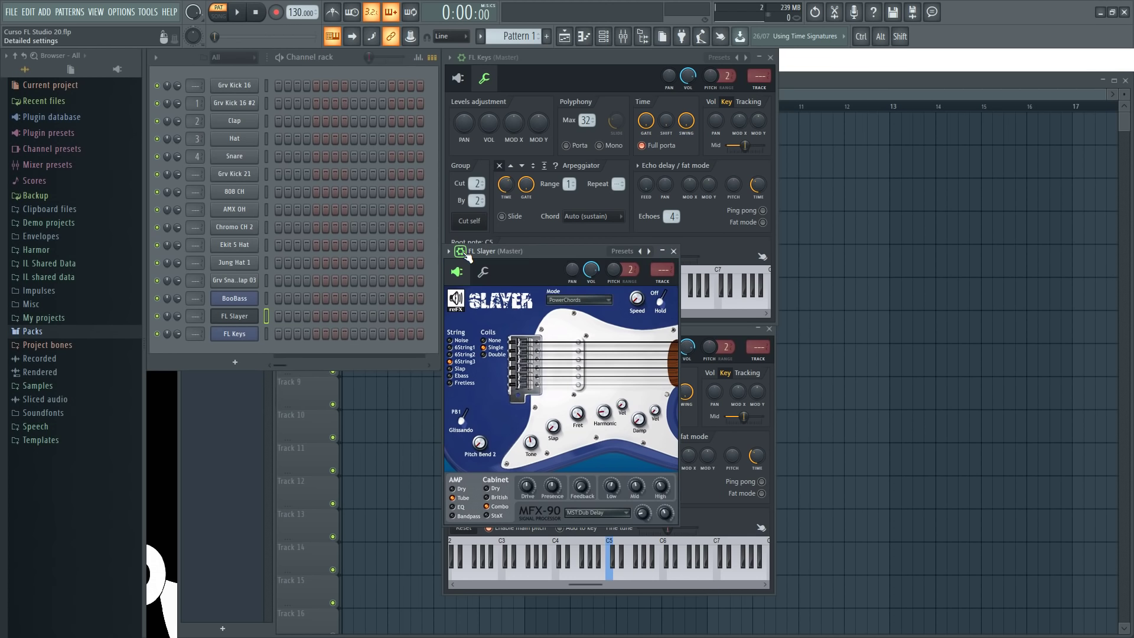
left_click(483, 271)
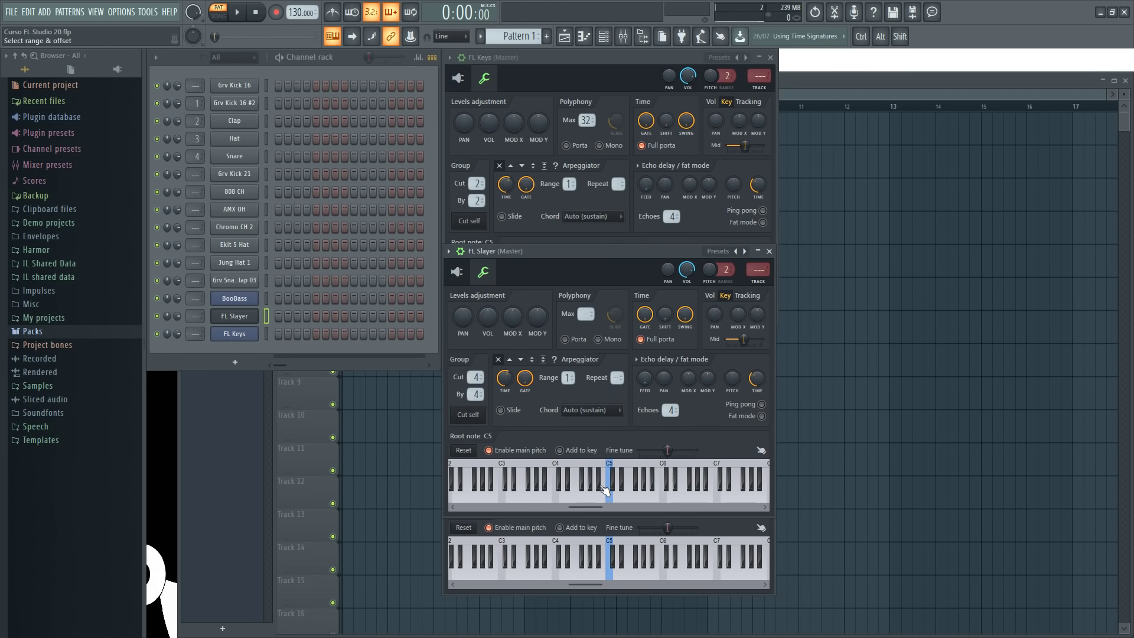
left_click(641, 499)
left_click(670, 498)
left_click(695, 498)
left_click(758, 498)
left_click(550, 498)
- Shift the pickup slightly toward the bridge in FL Slayer's plugin editor and close the FL Slayer, BooBass and FL Keys windows
left_click(458, 272)
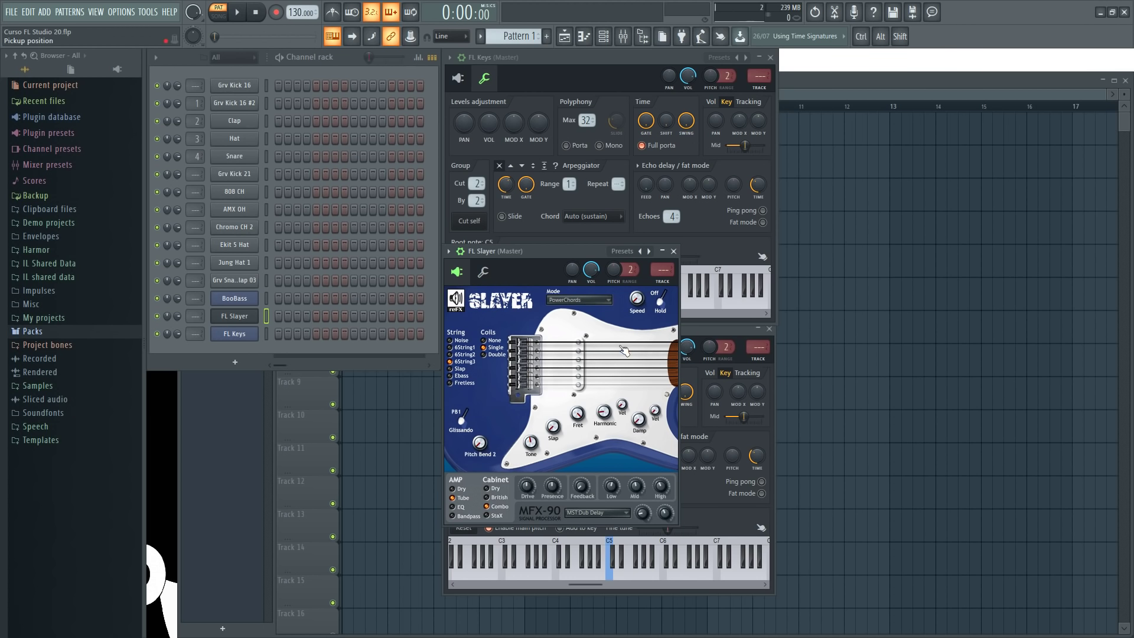
mouse_move(590, 372)
left_mouse_down()
mouse_move(629, 372)
mouse_move(579, 372)
left_mouse_up()
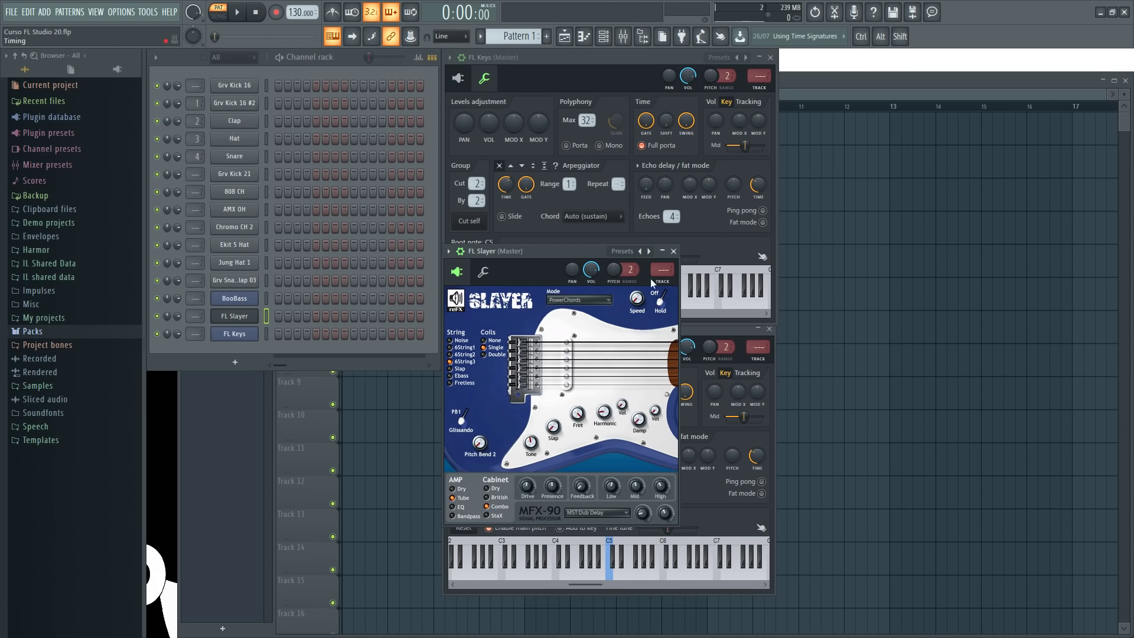
left_click(673, 251)
left_click(769, 329)
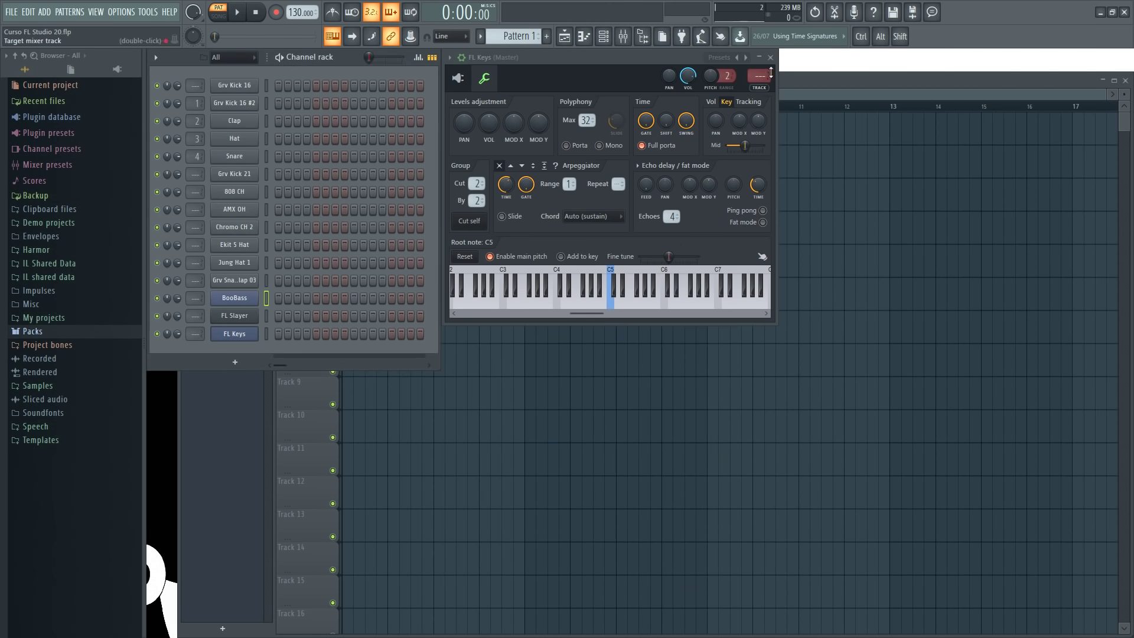
left_click(770, 57)
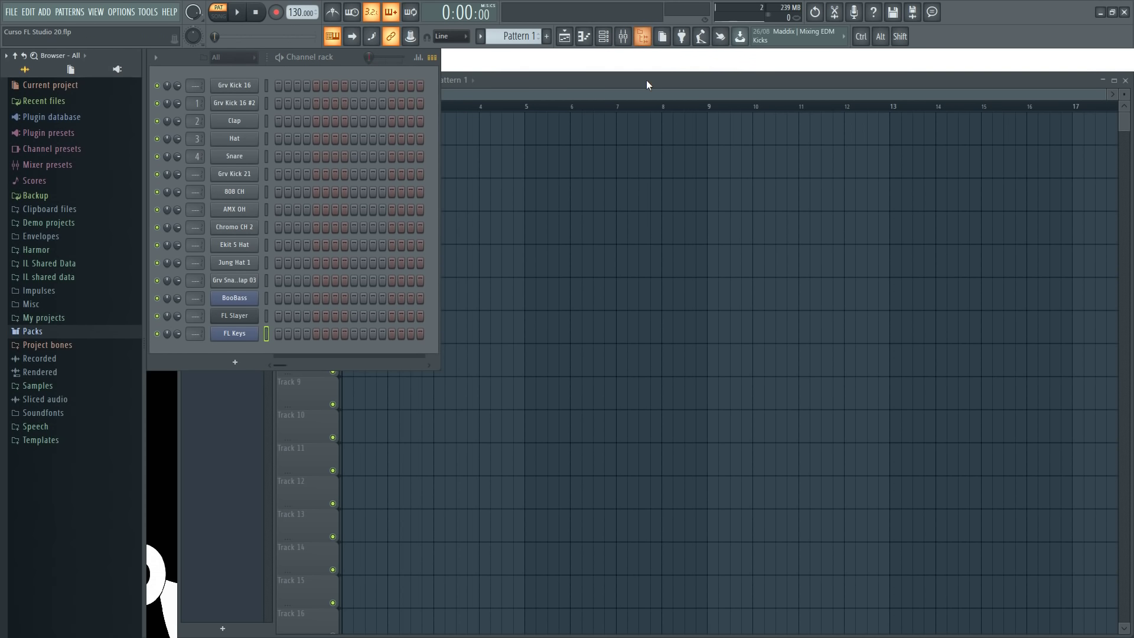
left_click(646, 40)
left_click(646, 40)
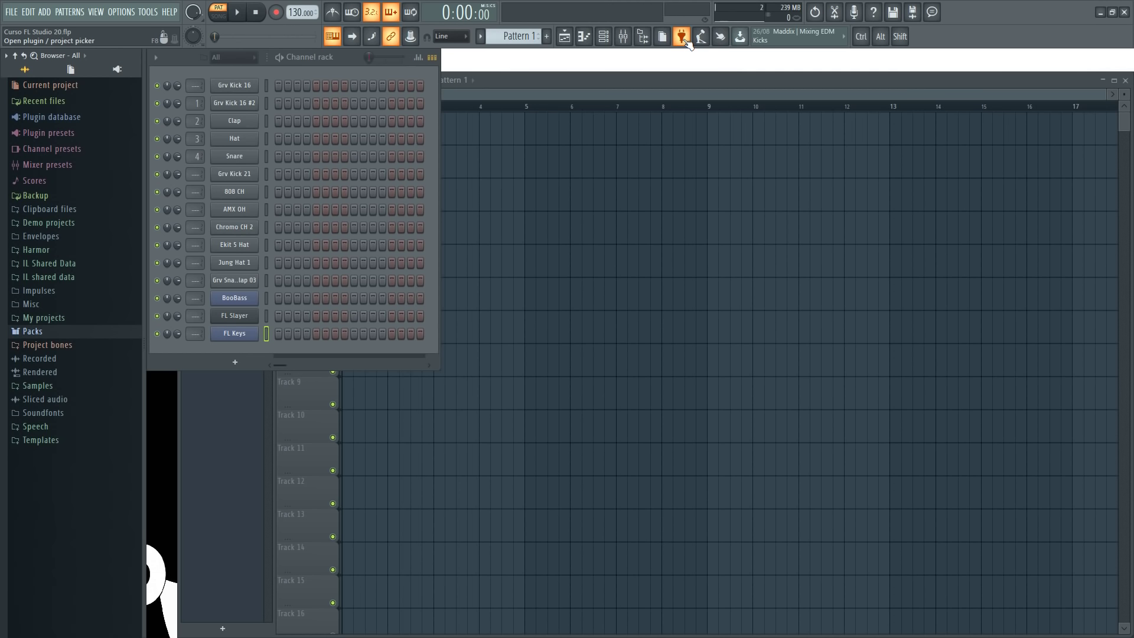
- Add Plucked! from the plugin picker to the end of the channel rack and place its window beside the rack
left_click(683, 38)
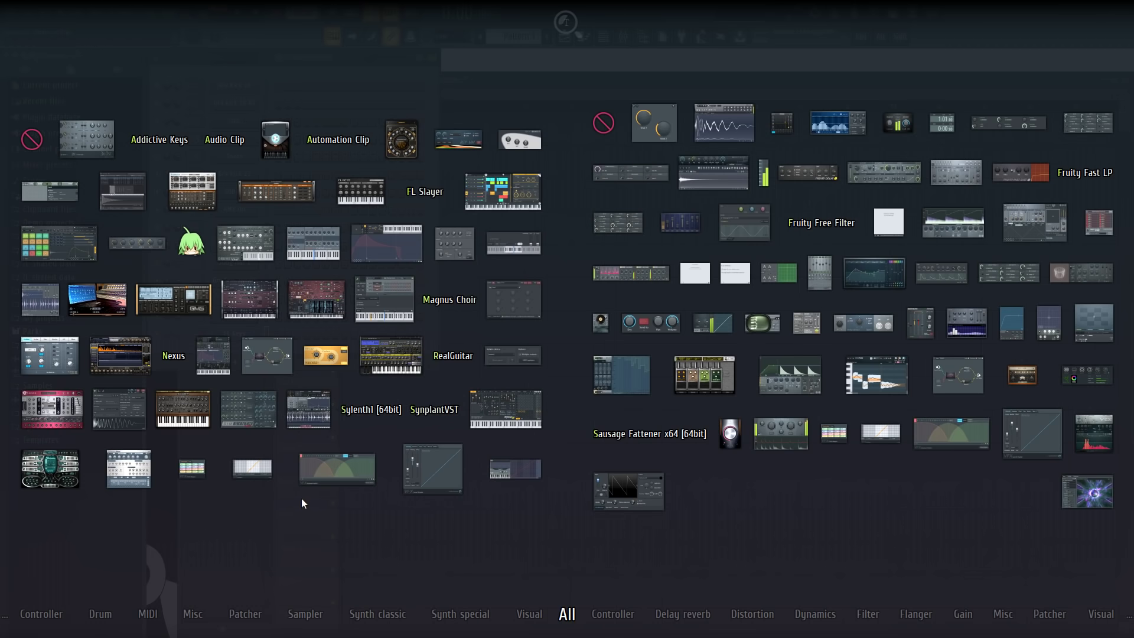
left_click(334, 355)
left_click_drag(335, 356, 229, 348)
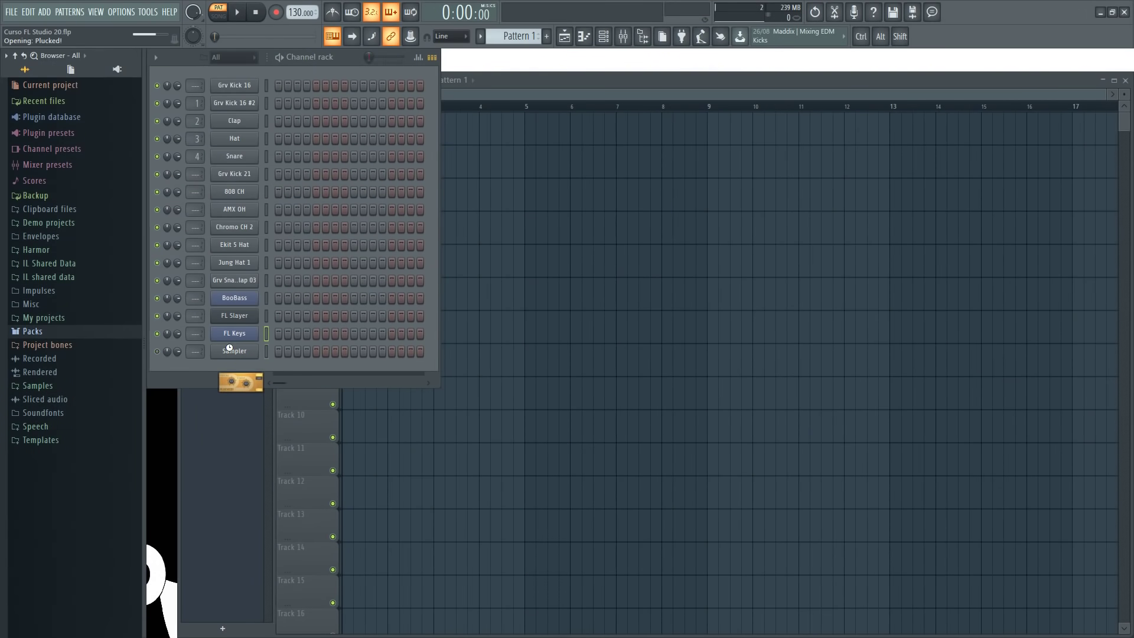
left_click_drag(254, 125, 526, 186)
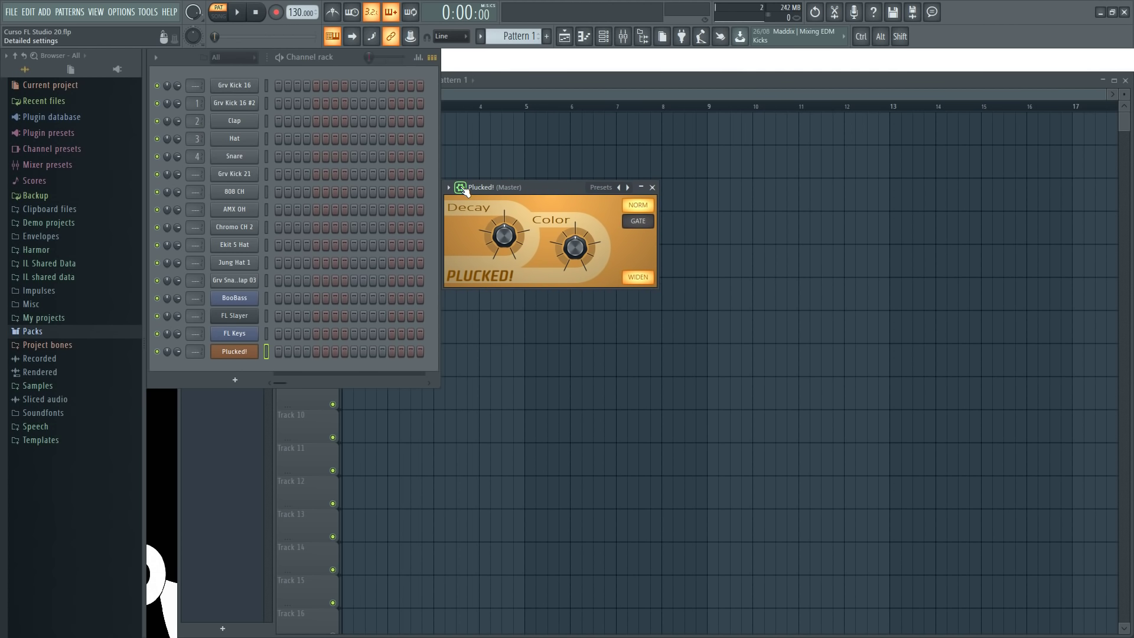
- Test Plucked! with notes in its miscellaneous channel settings, then restore the plugin editor and align its window with the channel rack's upper edge
left_click(460, 187)
left_click(509, 208)
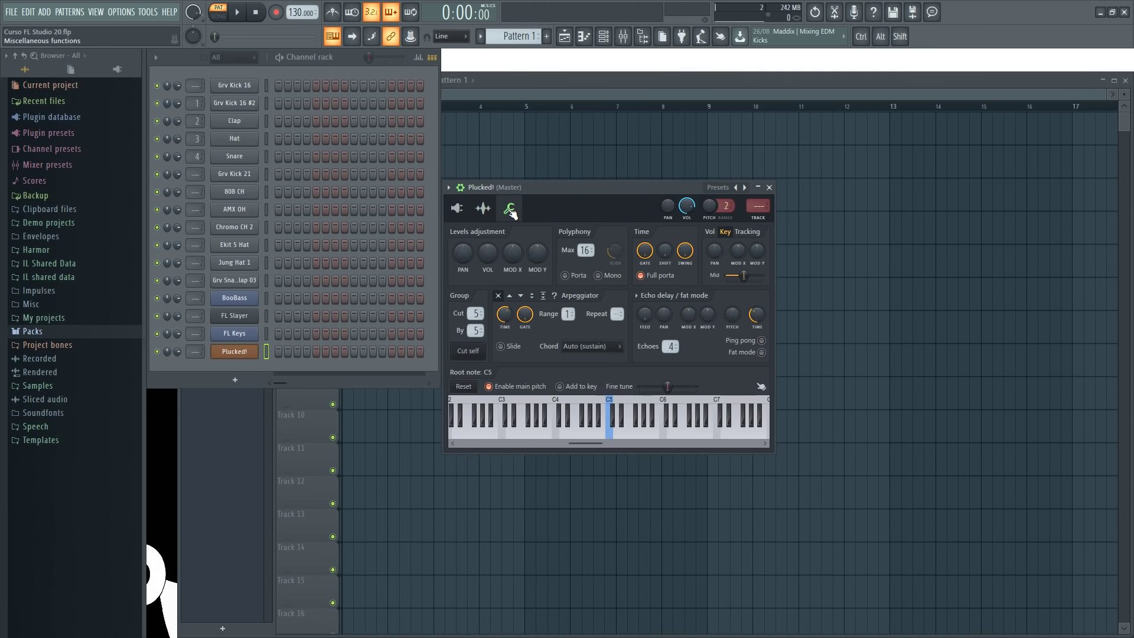
mouse_move(580, 440)
left_mouse_down()
mouse_move(718, 437)
mouse_move(499, 440)
mouse_move(583, 435)
left_mouse_up()
left_click(646, 433)
left_click(457, 207)
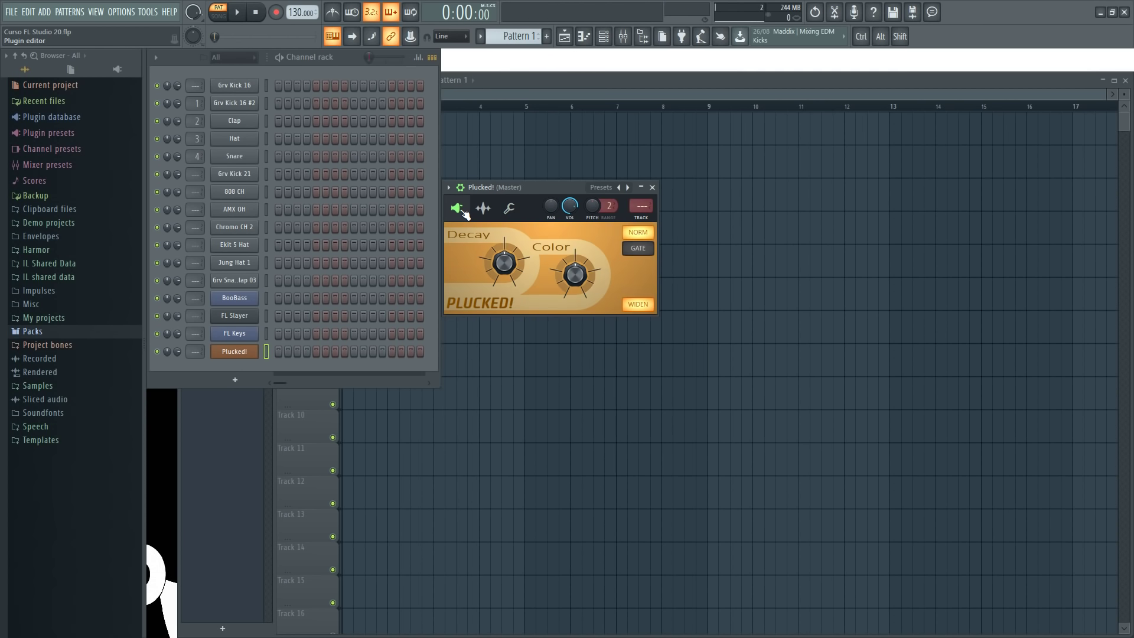
left_click_drag(530, 187, 530, 58)
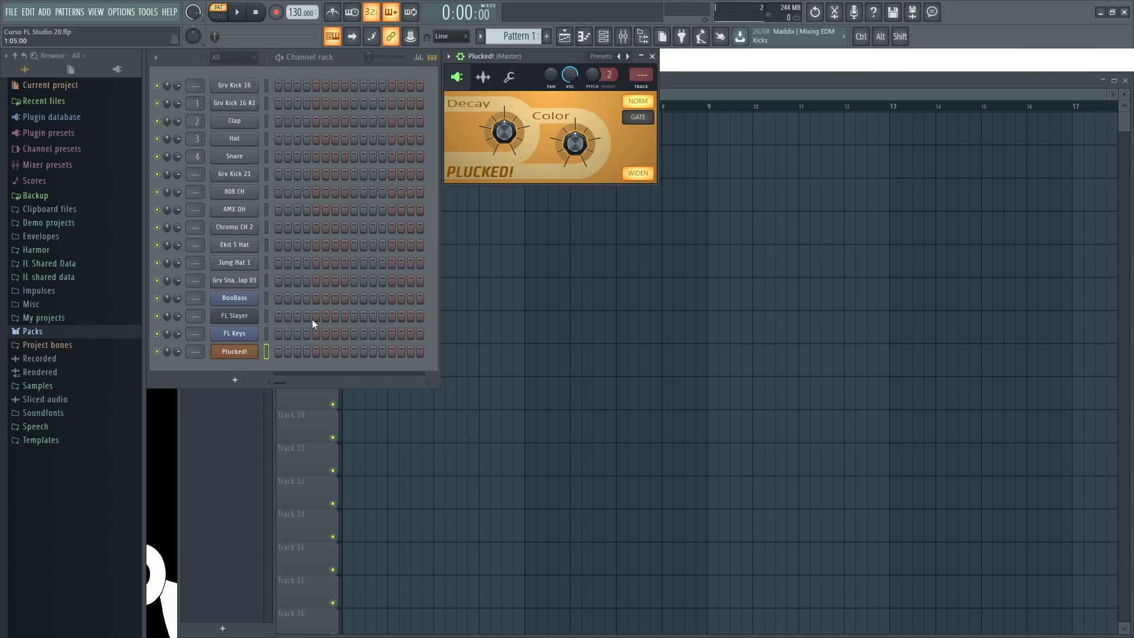
- Reopen FL Keys, show its plugin editor, and play a few notes on the built-in keyboard
left_click(242, 336)
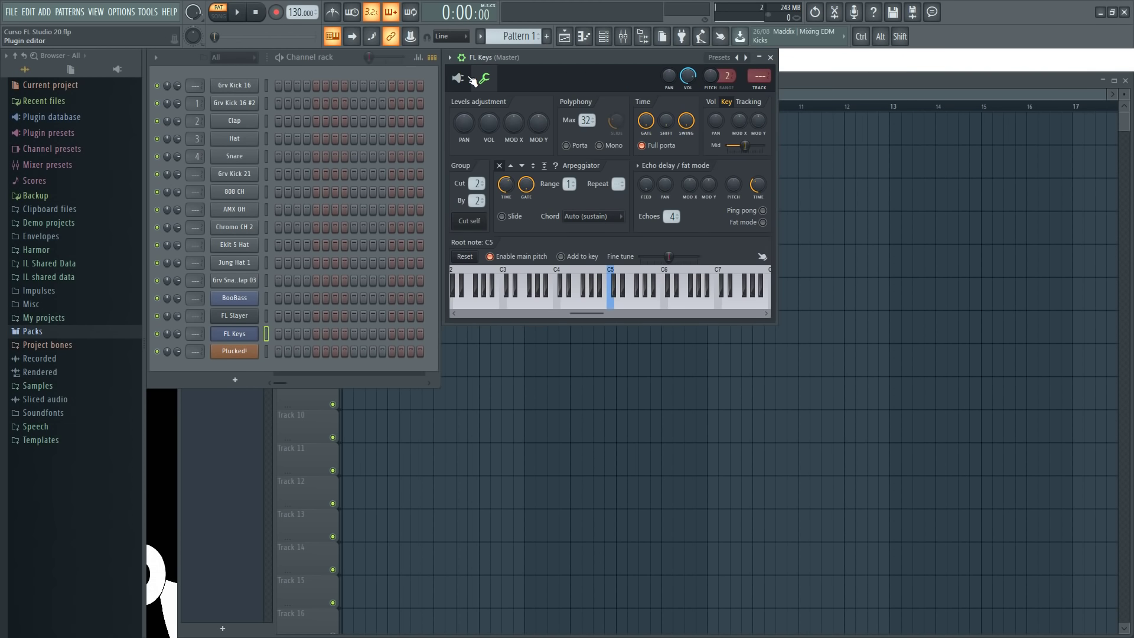
left_click(460, 78)
left_click(567, 237)
left_click(526, 237)
left_click(472, 237)
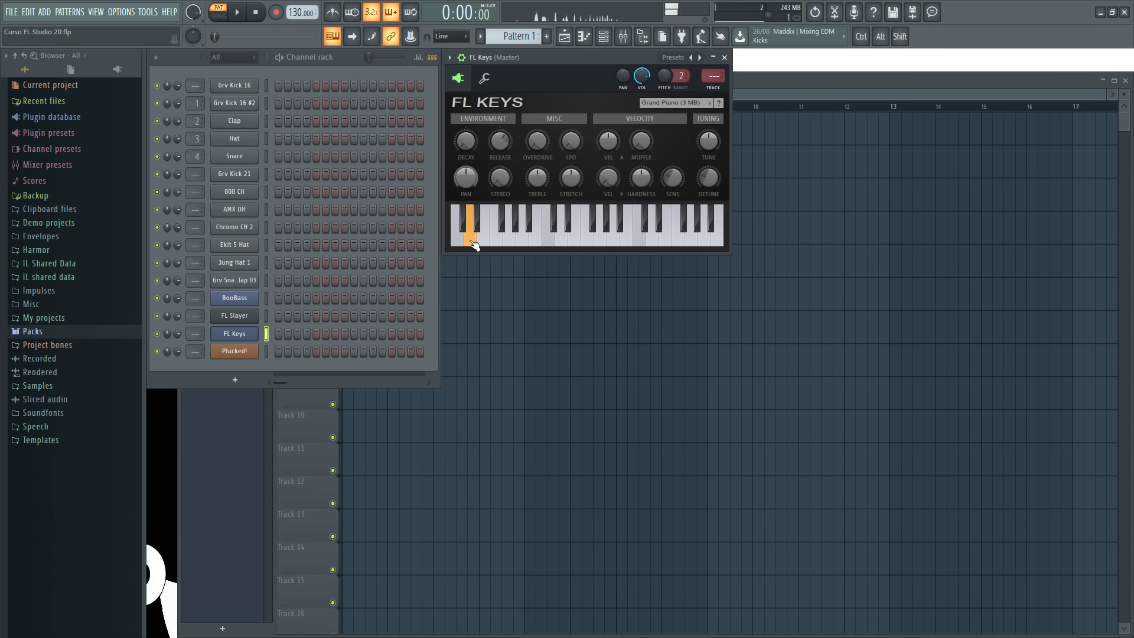
- Insert a Sytrus channel directly above Plucked! and move its window away from the channel names
right_click(234, 357)
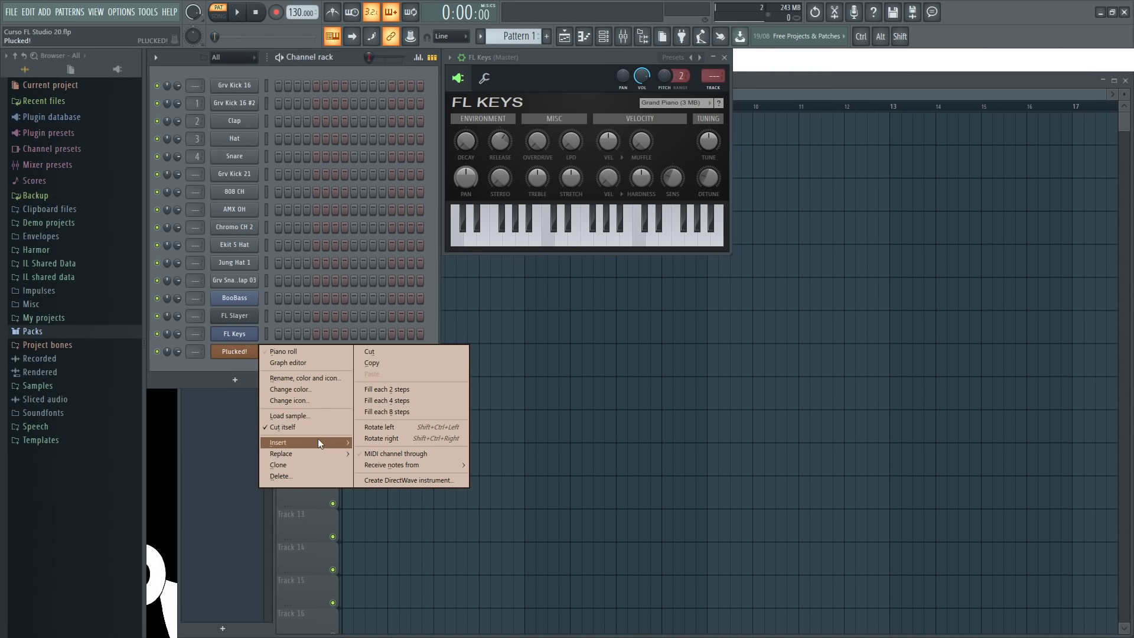
mouse_move(319, 441)
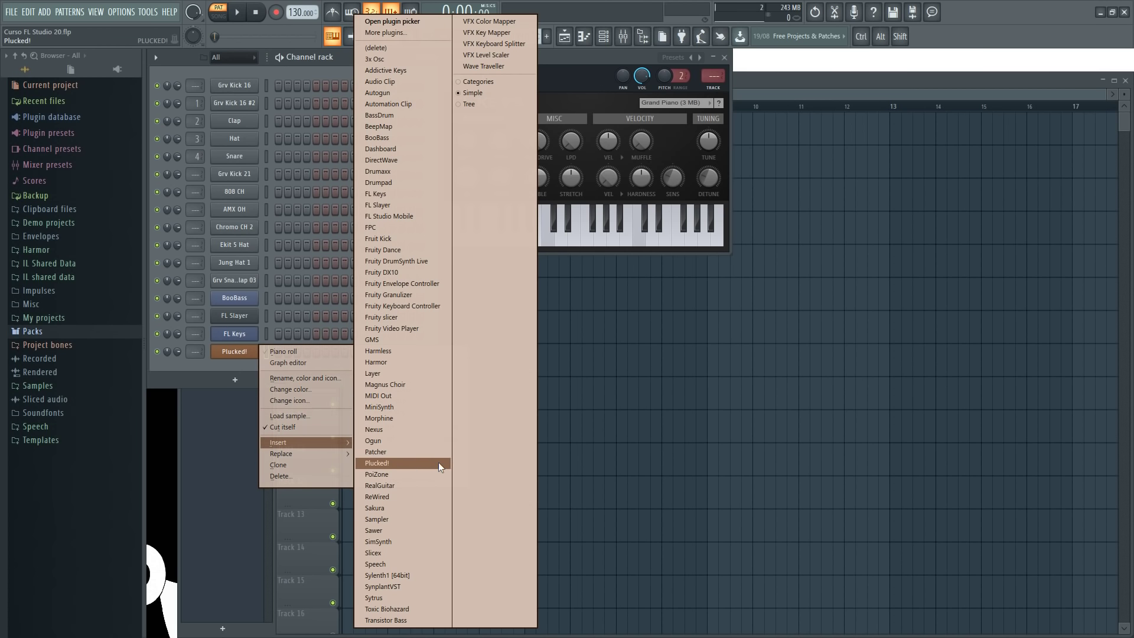
left_click(380, 600)
left_click_drag(358, 148, 524, 199)
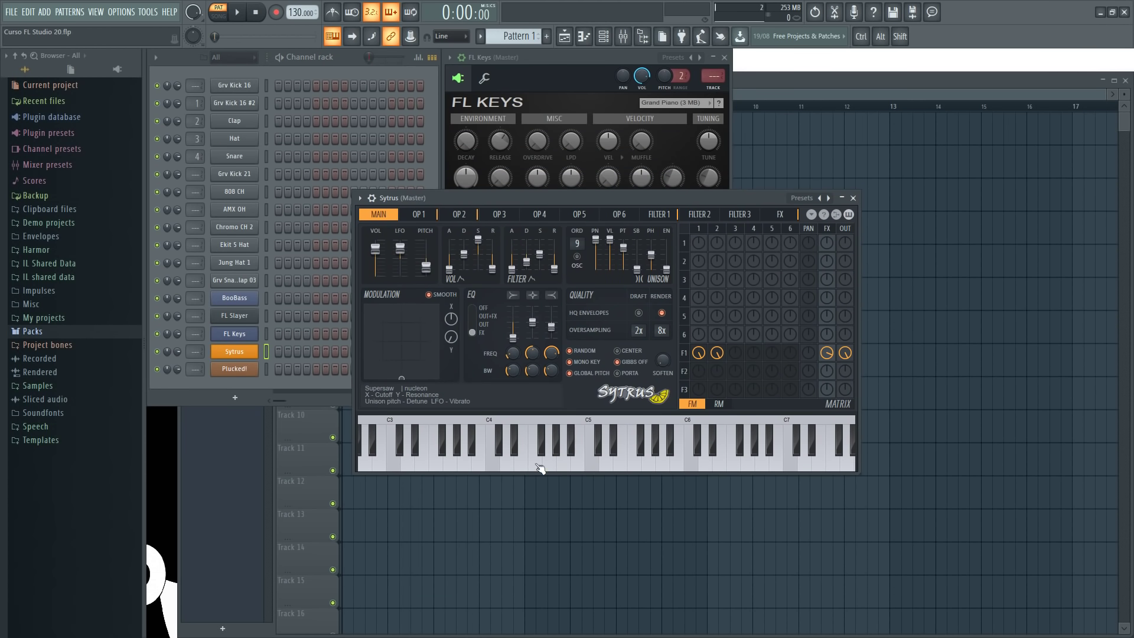
- Play a few notes on the Sytrus keyboard to hear its default sound
left_click(496, 463)
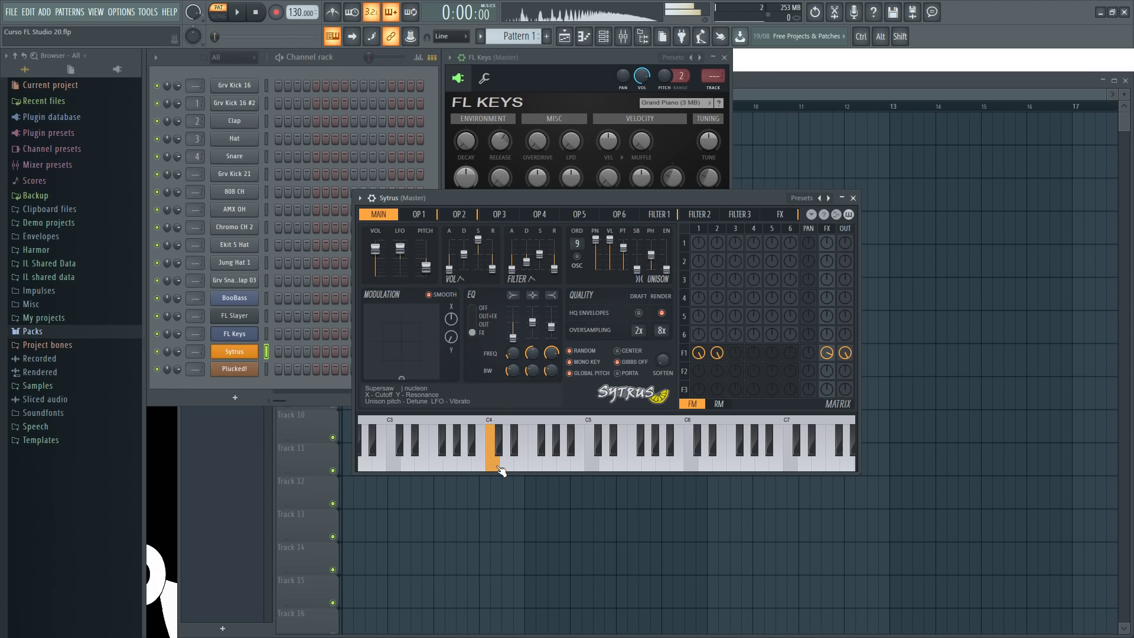
left_click(561, 469)
left_click(623, 470)
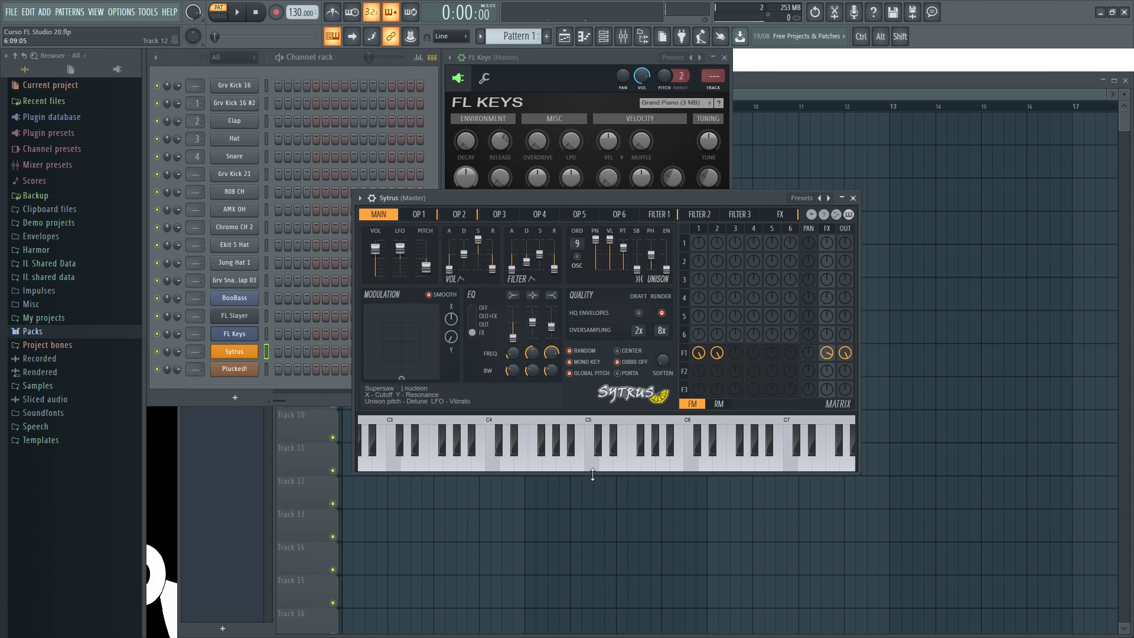
- Step back through the Sytrus presets to FetOo Lead and play notes to audition it
left_click(821, 199)
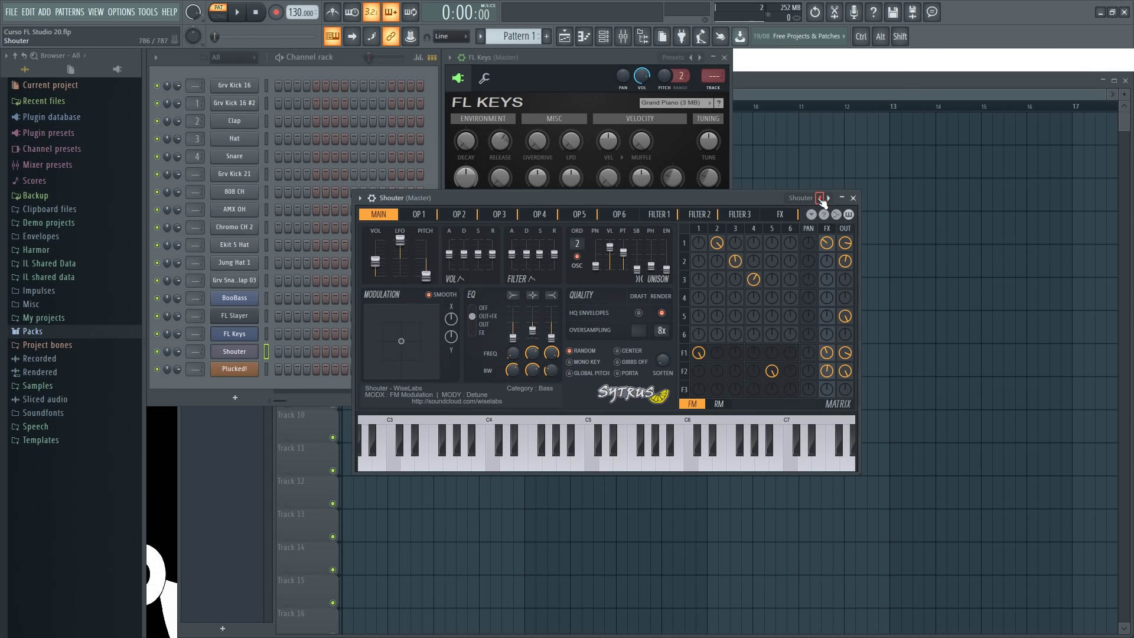
left_click(820, 198)
left_click(820, 198)
left_click(607, 463)
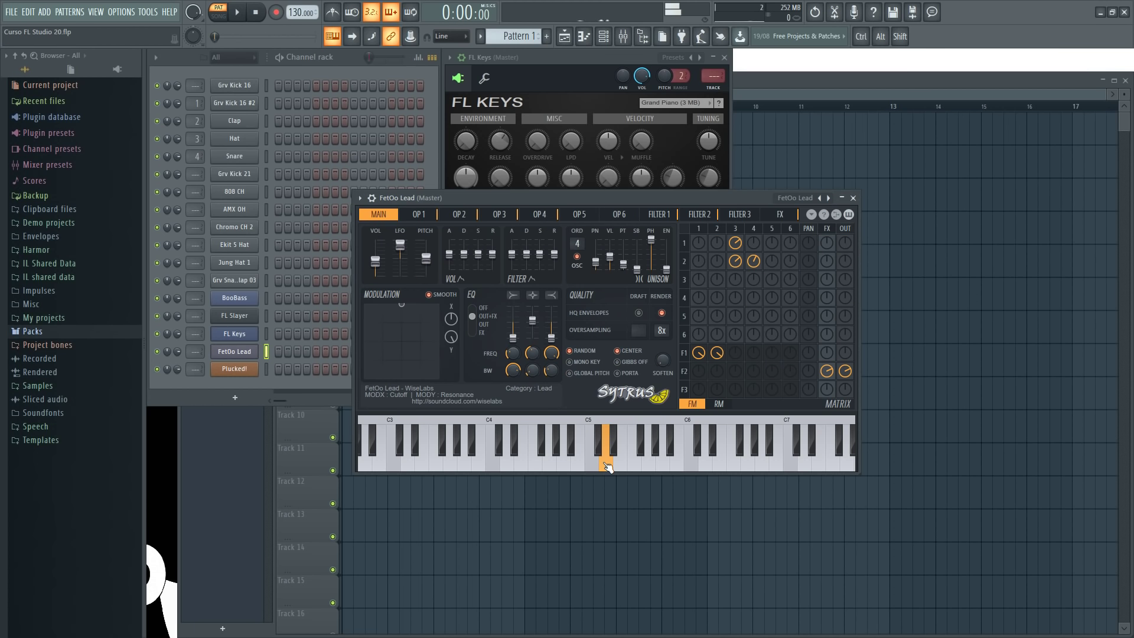
left_click(543, 467)
left_click(476, 456)
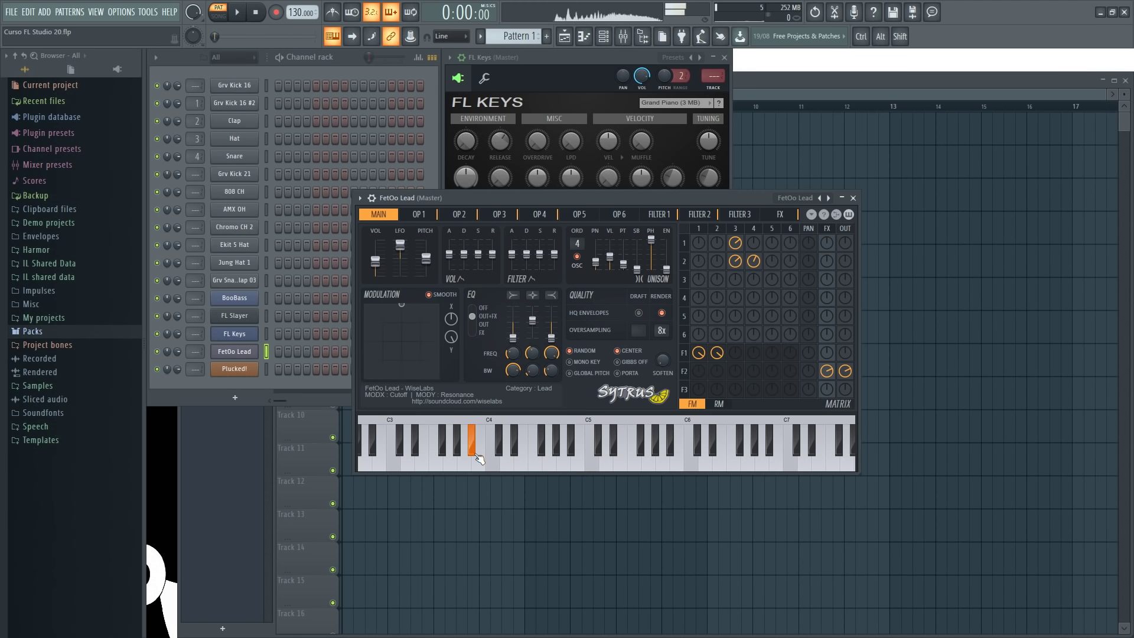
- Step forward to the Shouter preset in Sytrus and play notes to audition it
left_click(829, 198)
left_click(622, 465)
left_click(565, 464)
left_click(526, 463)
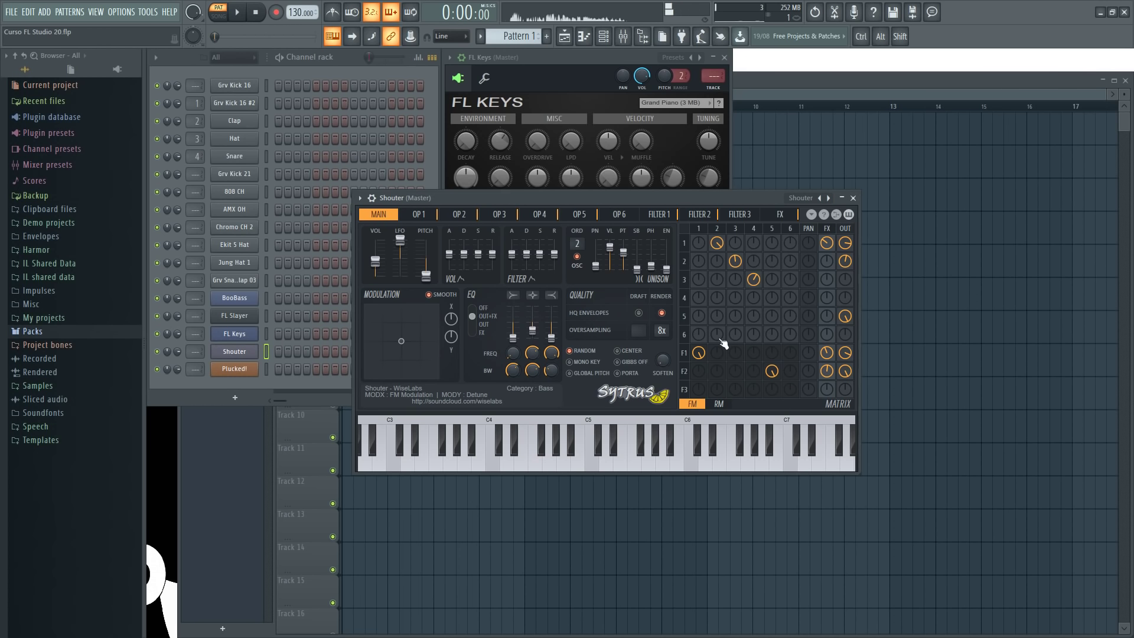
- Load the Acid preset from Sytrus's full preset list and audition it with notes across several octaves
left_click(825, 198)
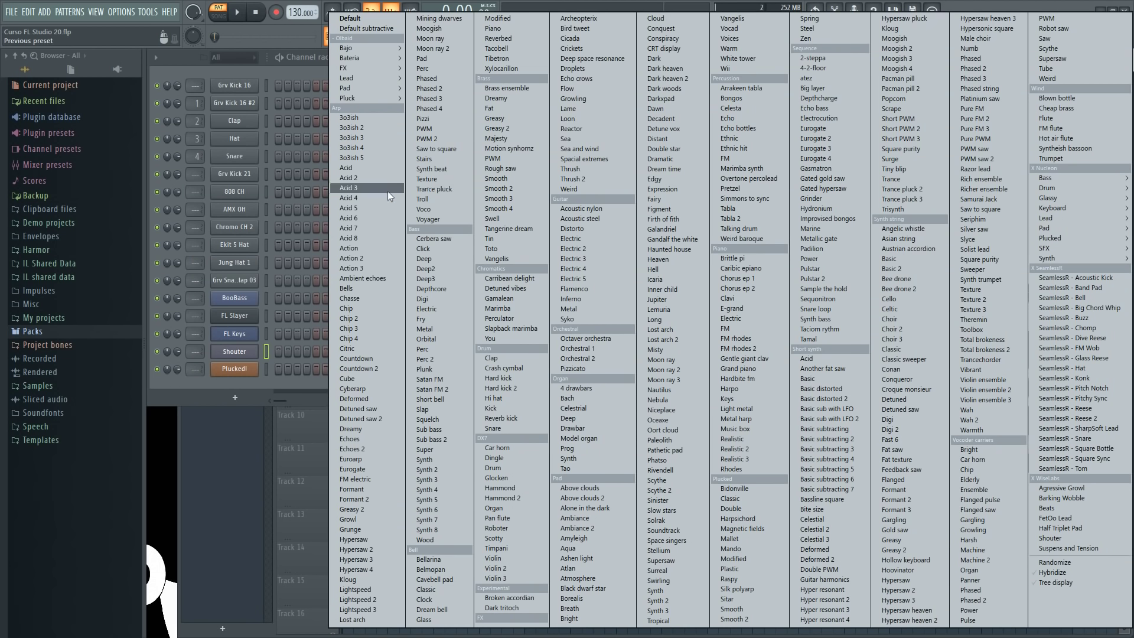
left_click(365, 168)
left_click(595, 466)
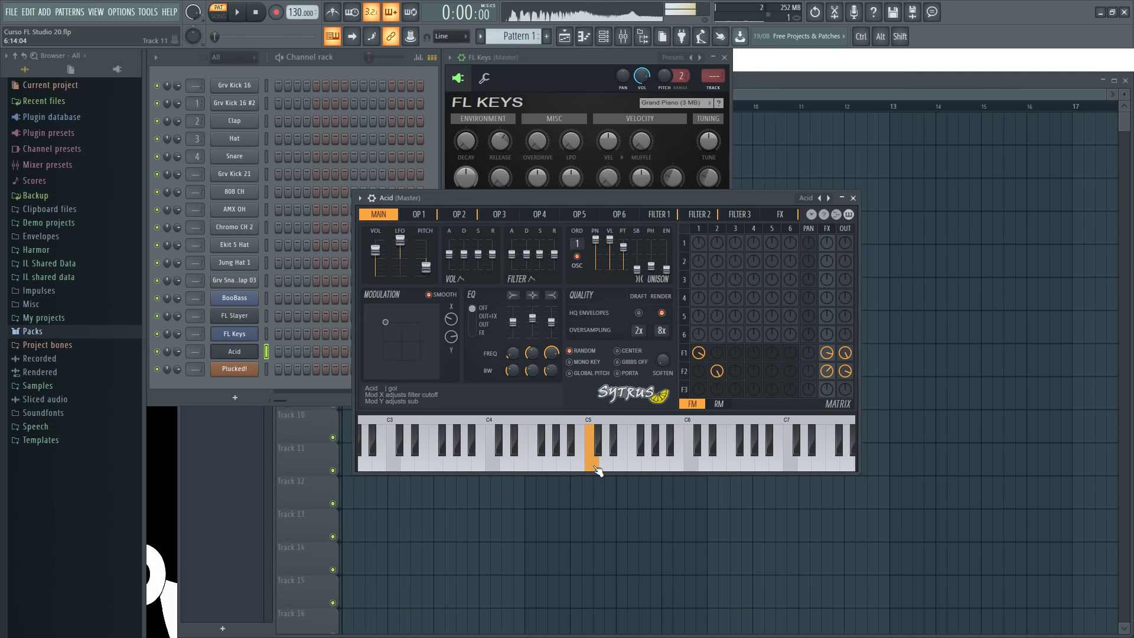
left_click(495, 467)
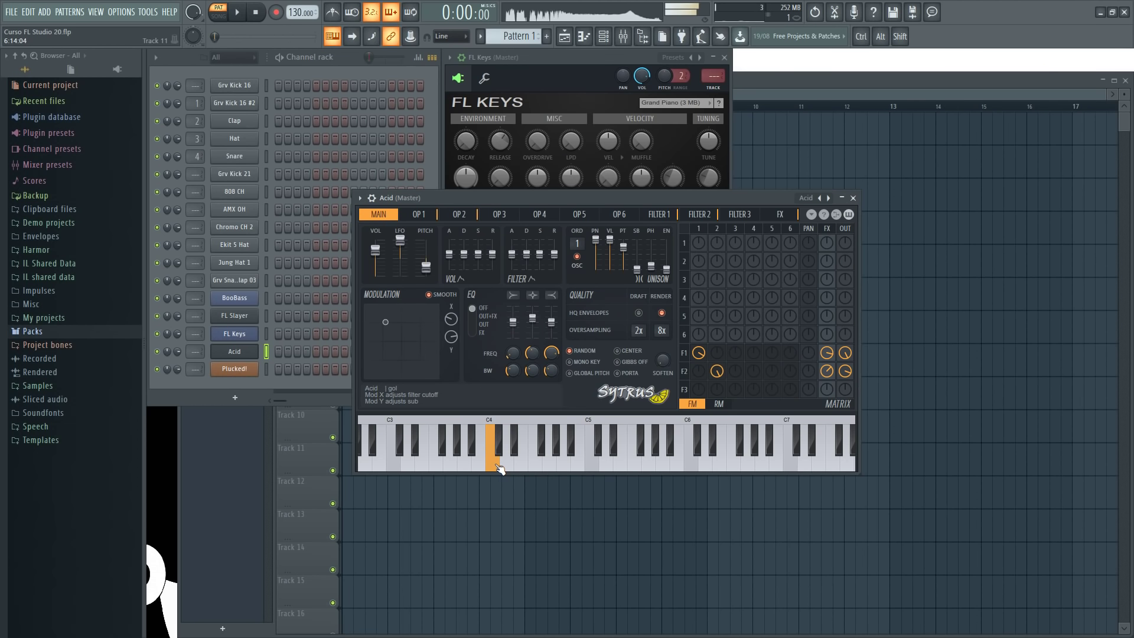
left_click(565, 467)
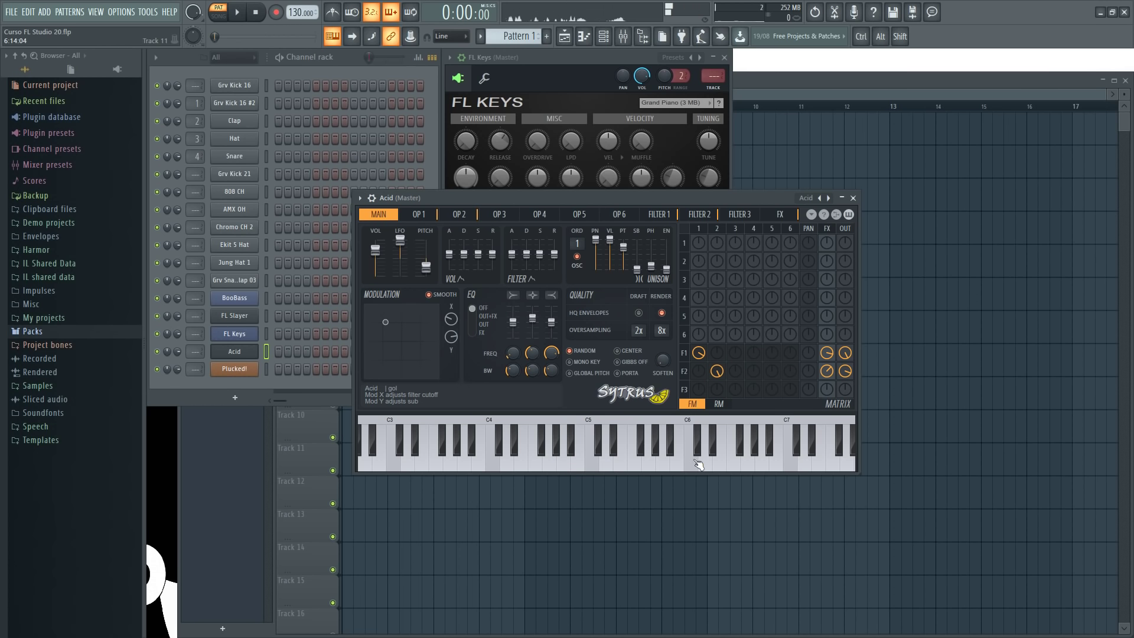
left_click(722, 464)
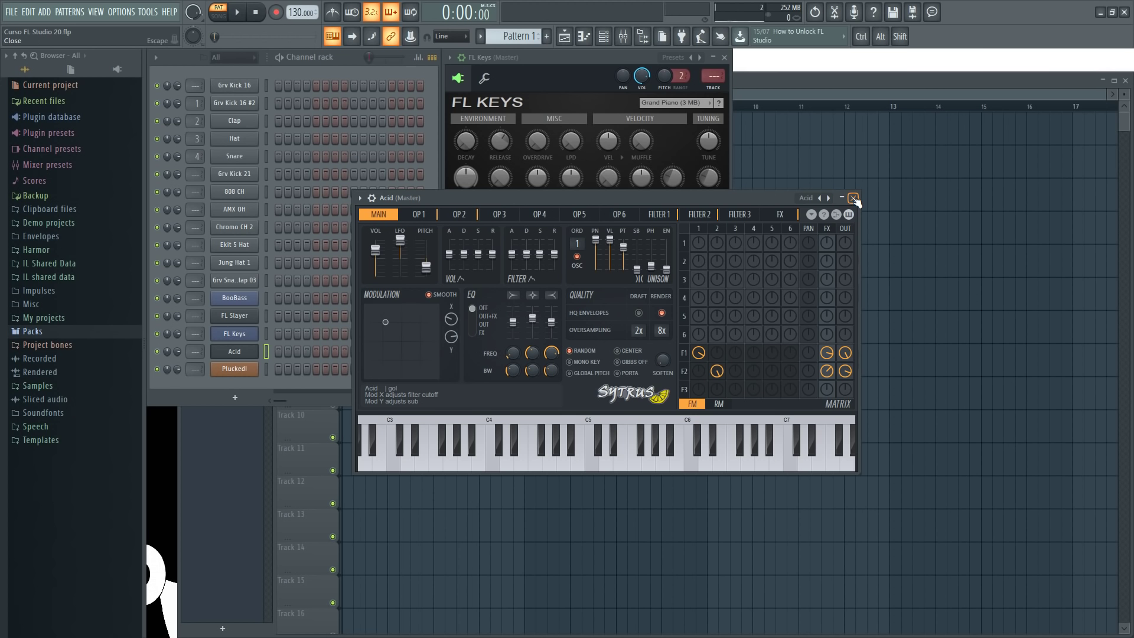
- Load the Heaven preset from the Sytrus preset list, audition it with notes, and close the Sytrus window
right_click(829, 199)
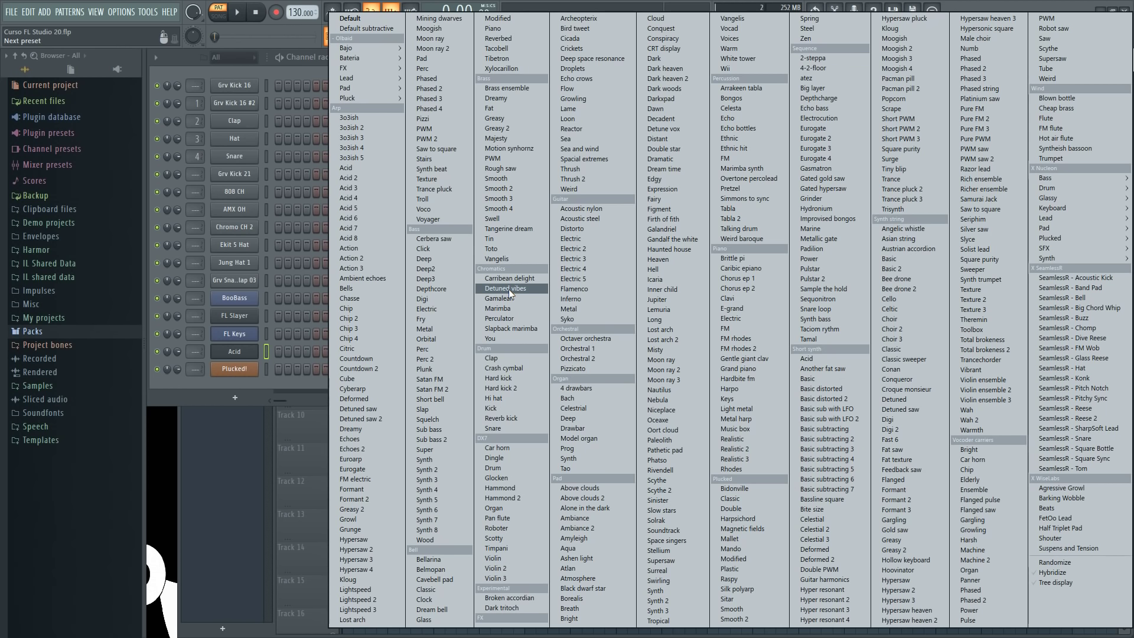
left_click(672, 260)
left_click(672, 464)
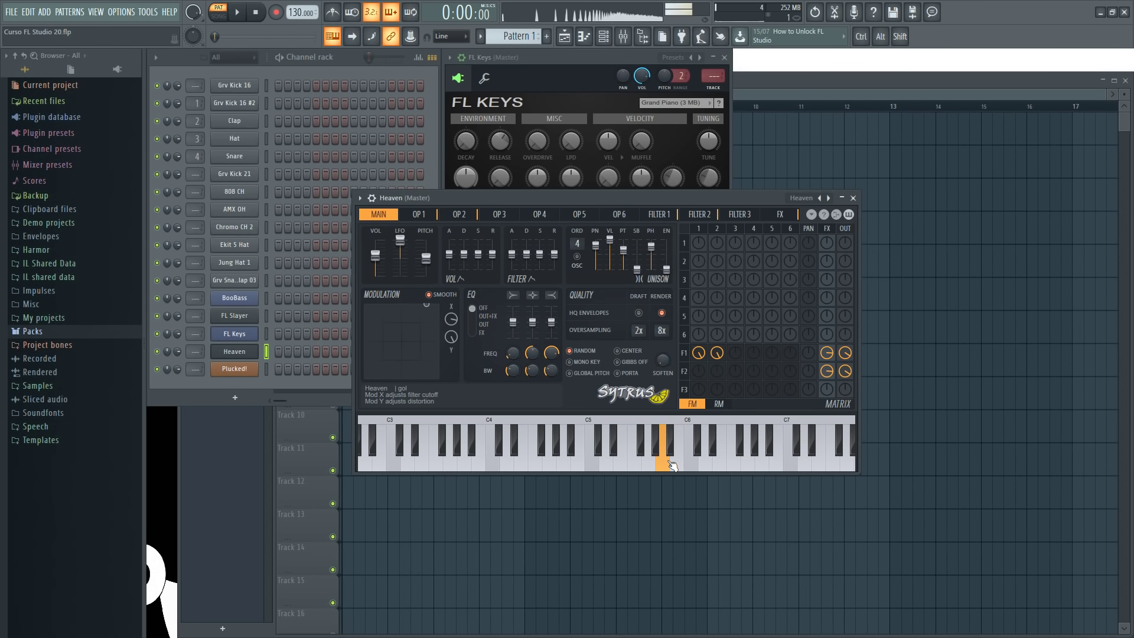
left_click_drag(671, 464, 672, 465)
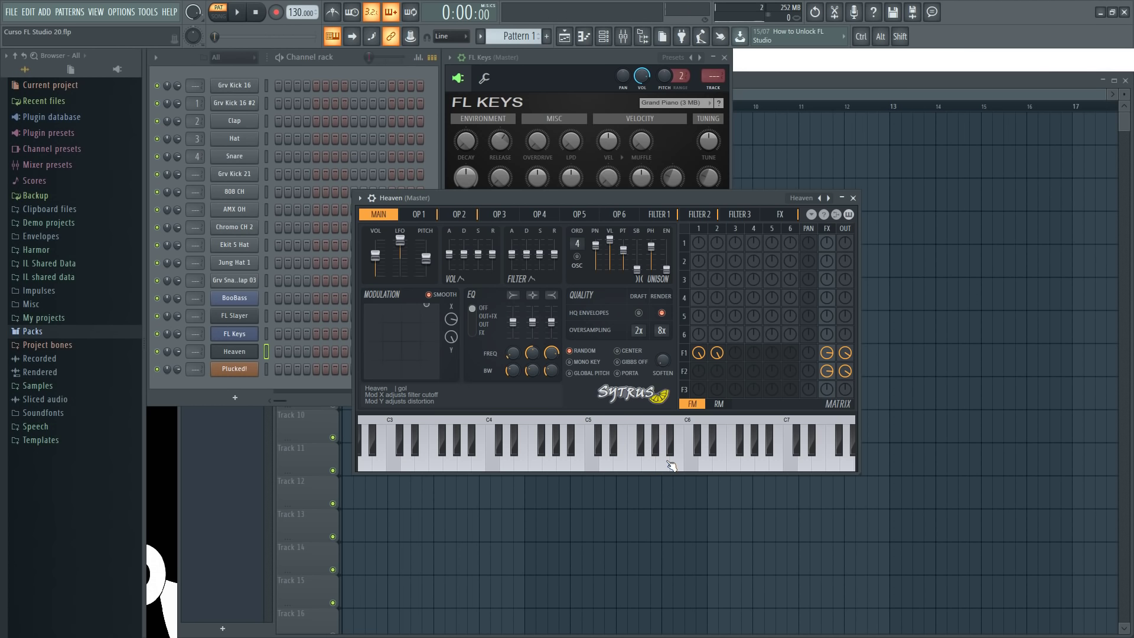
left_click_drag(595, 465, 596, 465)
left_click(853, 198)
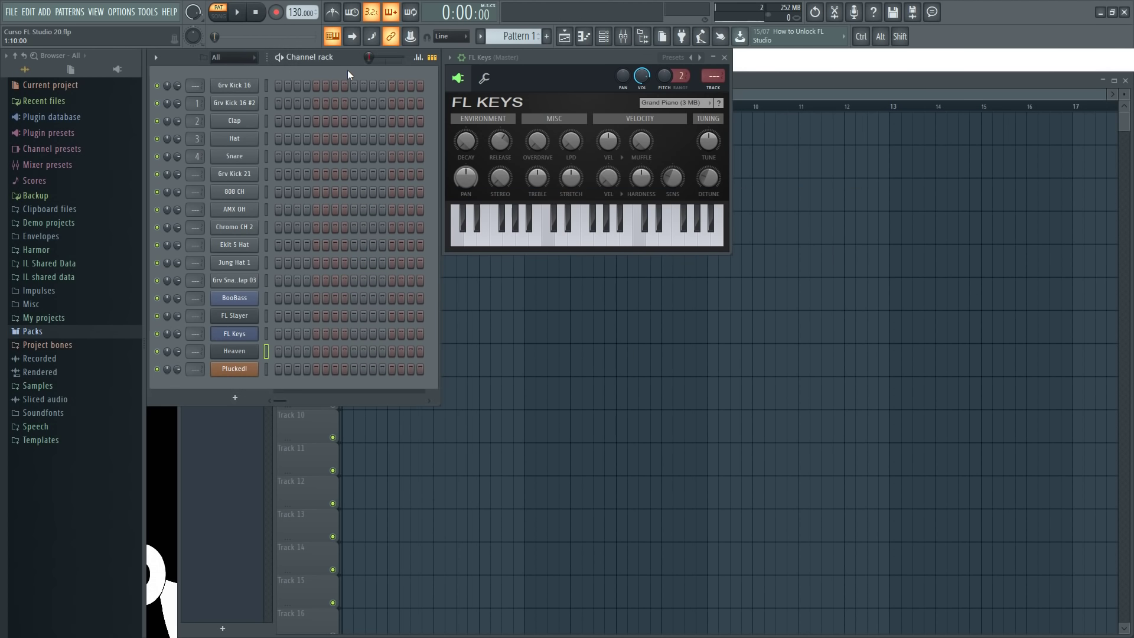